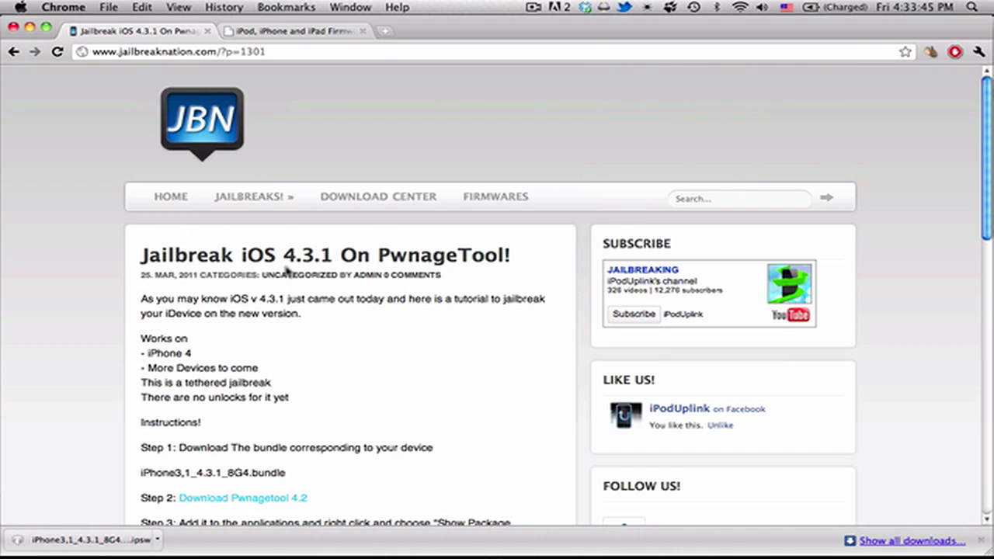
Highlight the 4.3.1 version and the opening words of the article title, then clear the selection.
{"action": "left_click_drag", "start_coordinate": [284, 259], "coordinate": [332, 256]}
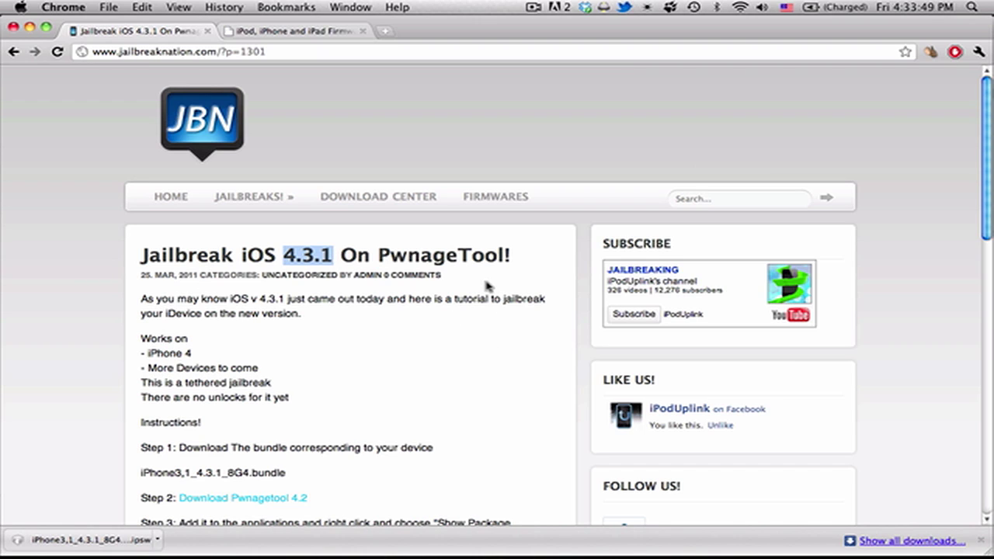
{"action": "left_click_drag", "start_coordinate": [372, 257], "coordinate": [140, 256]}
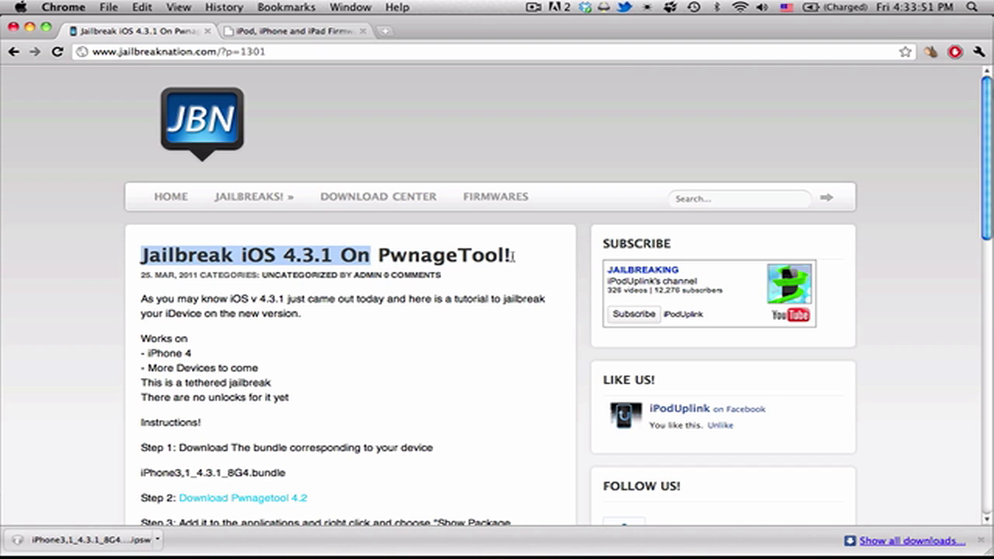
{"action": "left_click", "coordinate": [512, 257]}
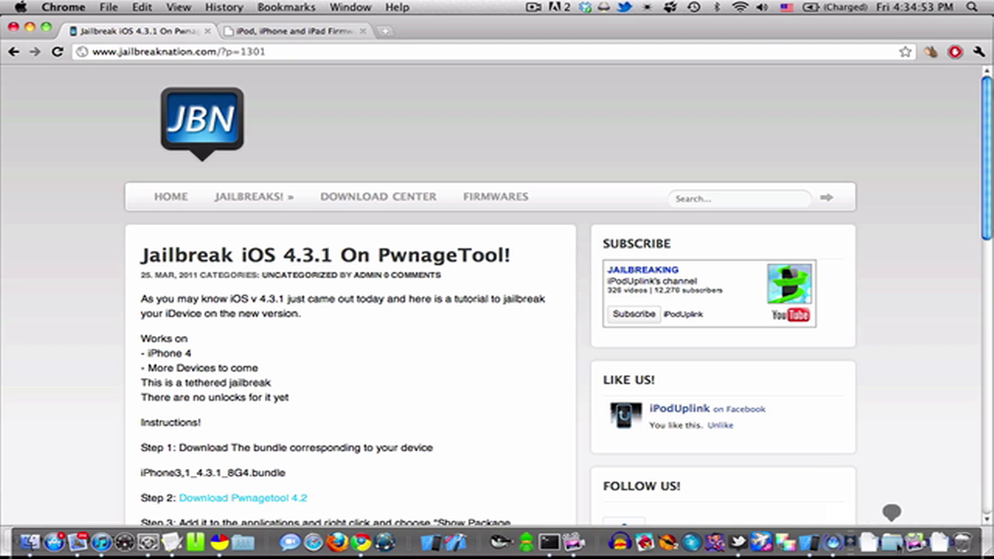
Close the Downloads window and open Macintosh HD's Applications folder in Finder.
{"action": "mouse_move", "coordinate": [288, 551]}
{"action": "left_click", "coordinate": [29, 543]}
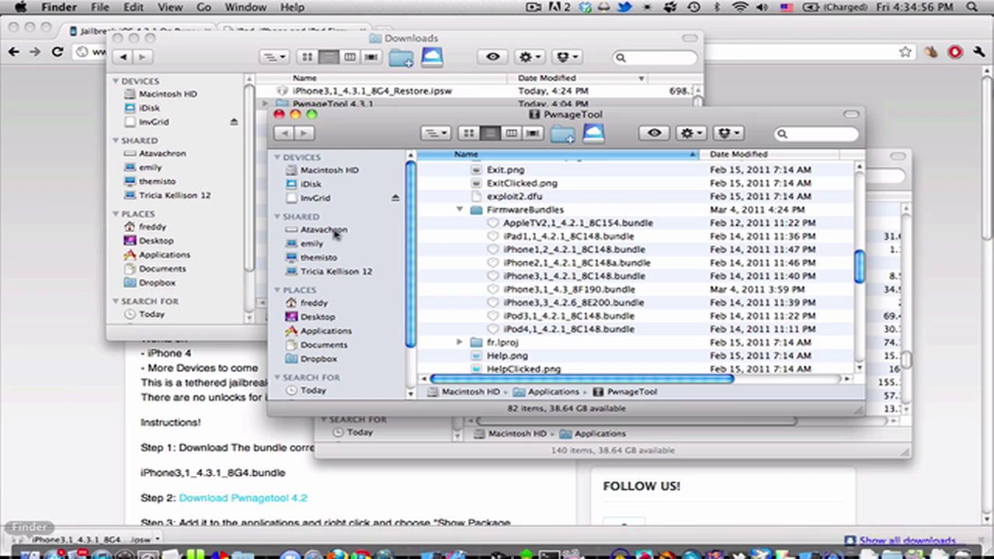
{"action": "left_click", "coordinate": [276, 115]}
{"action": "left_click", "coordinate": [117, 37]}
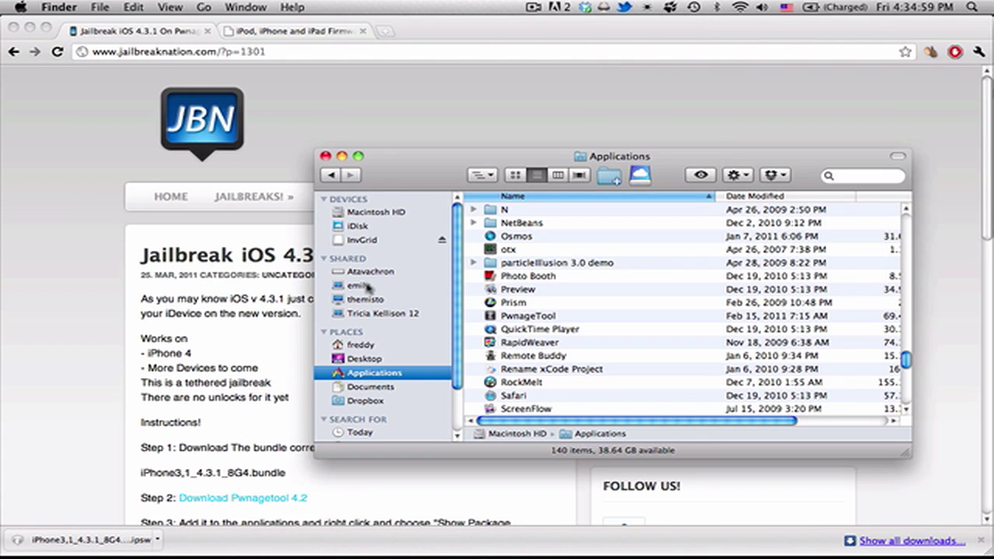
{"action": "left_click", "coordinate": [339, 217]}
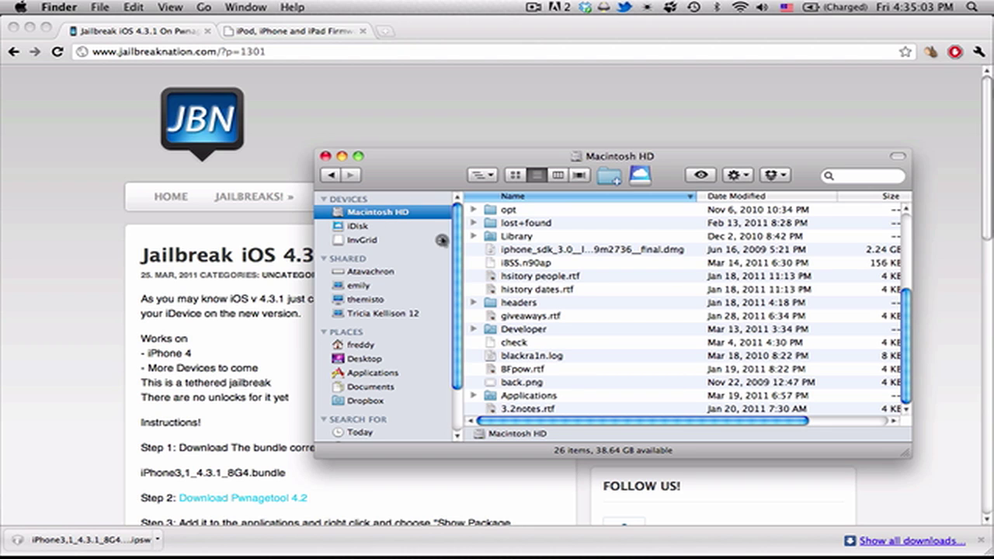
{"action": "double_click", "coordinate": [501, 397]}
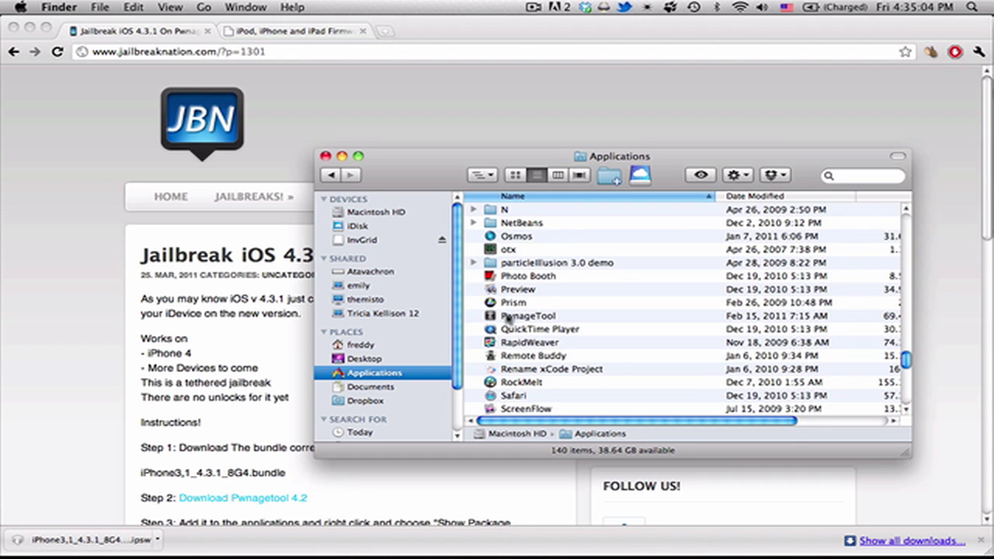
{"action": "scroll", "coordinate": [507, 315], "scroll_direction": "down", "scroll_amount": 3}
{"action": "scroll", "coordinate": [506, 315], "scroll_direction": "up", "scroll_amount": 4}
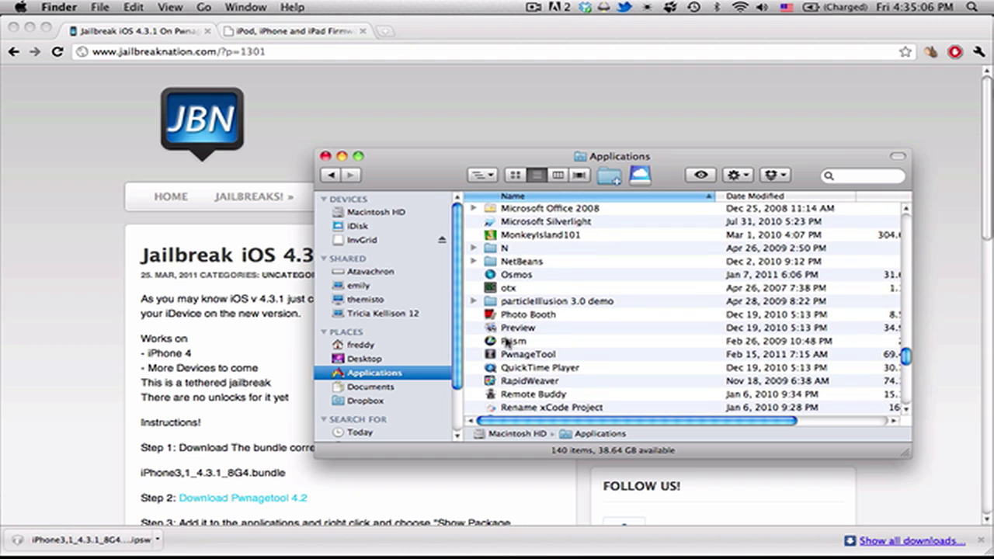
Show PwnageTool's package contents and scroll through its FirmwareBundles folder.
{"action": "right_click", "coordinate": [510, 354]}
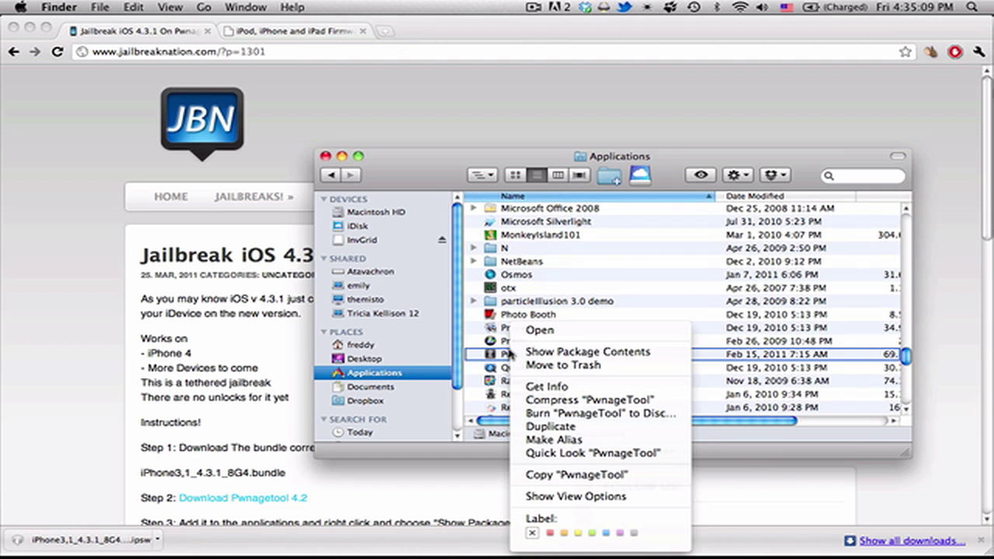
{"action": "left_click", "coordinate": [532, 354]}
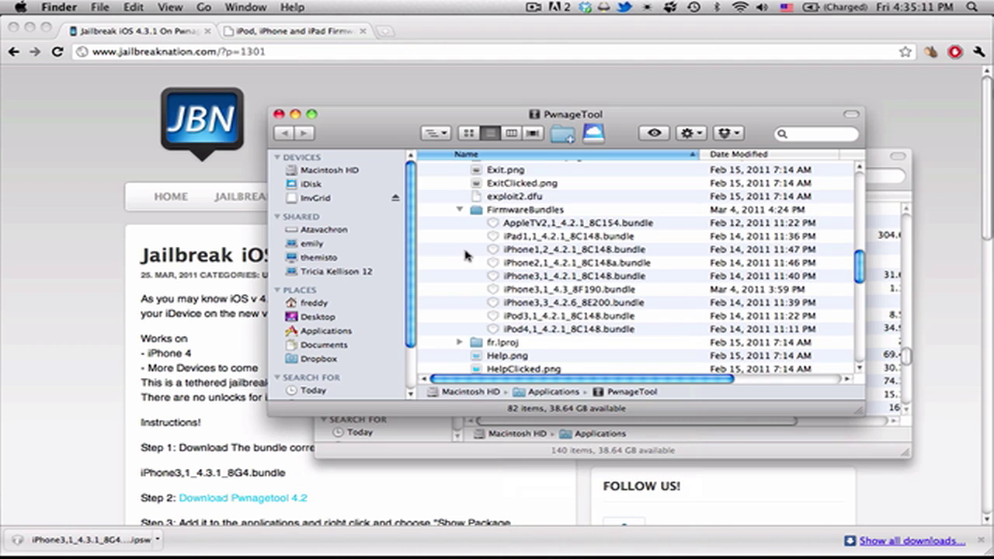
{"action": "scroll", "coordinate": [464, 221], "scroll_direction": "up", "scroll_amount": 10}
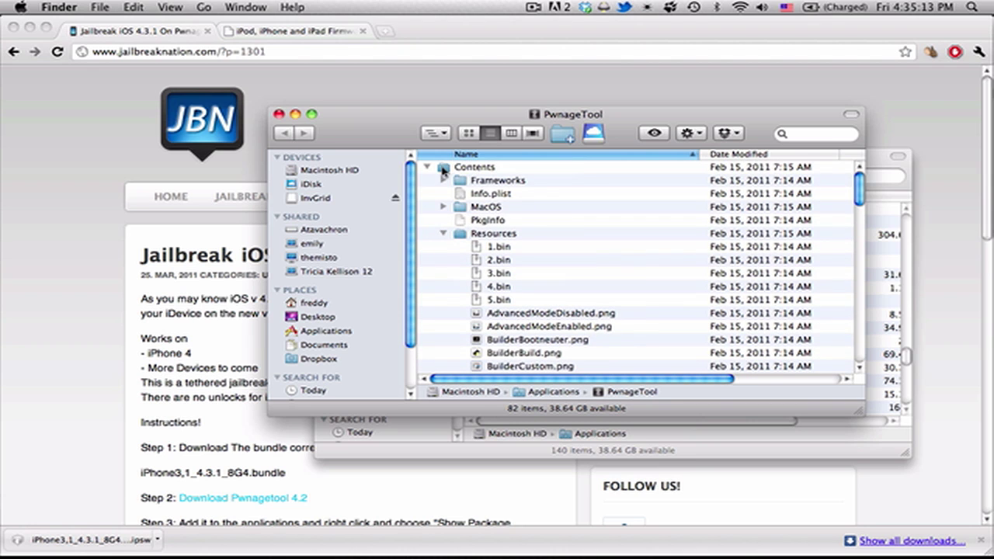
{"action": "scroll", "coordinate": [448, 173], "scroll_direction": "down", "scroll_amount": 15}
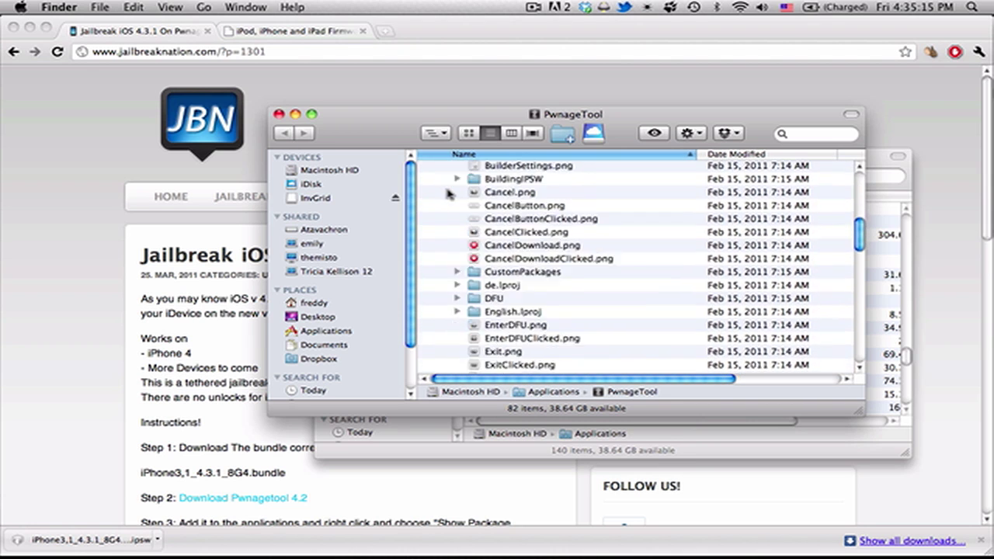
{"action": "scroll", "coordinate": [449, 193], "scroll_direction": "down", "scroll_amount": 2}
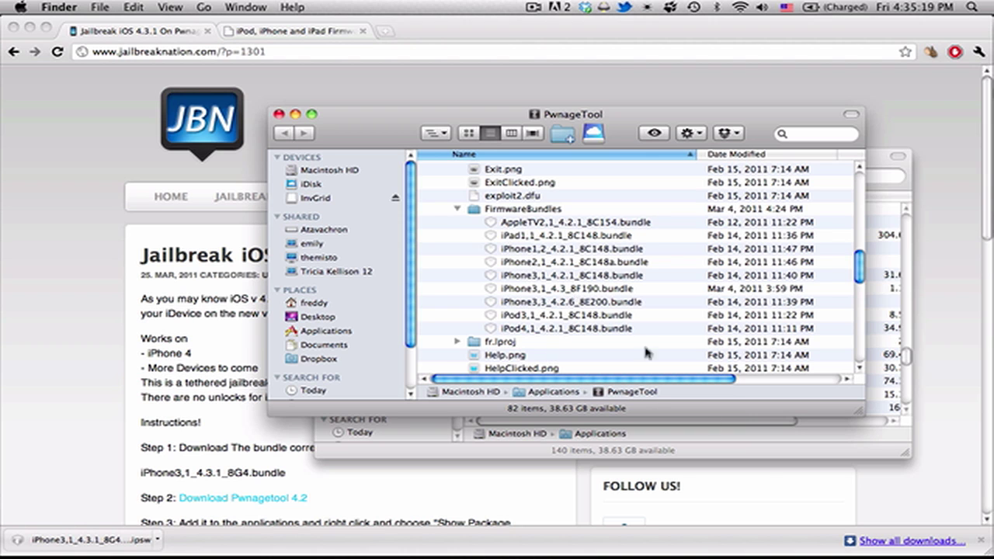
Drag iPhone3,1_4.3.1_8G4.bundle from the downloaded PwnageTool 4.3.1 folder into FirmwareBundles.
{"action": "left_click", "coordinate": [942, 543]}
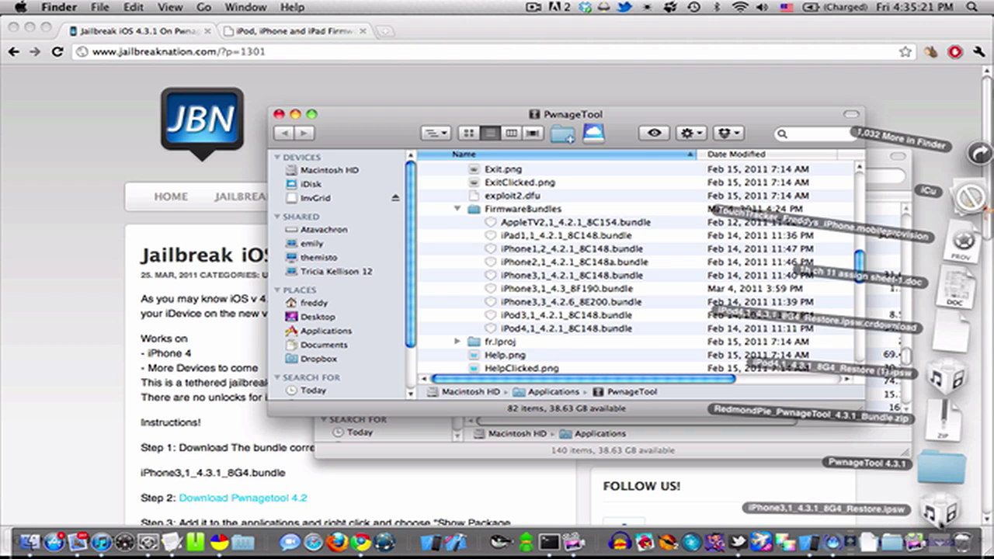
{"action": "left_click", "coordinate": [943, 468]}
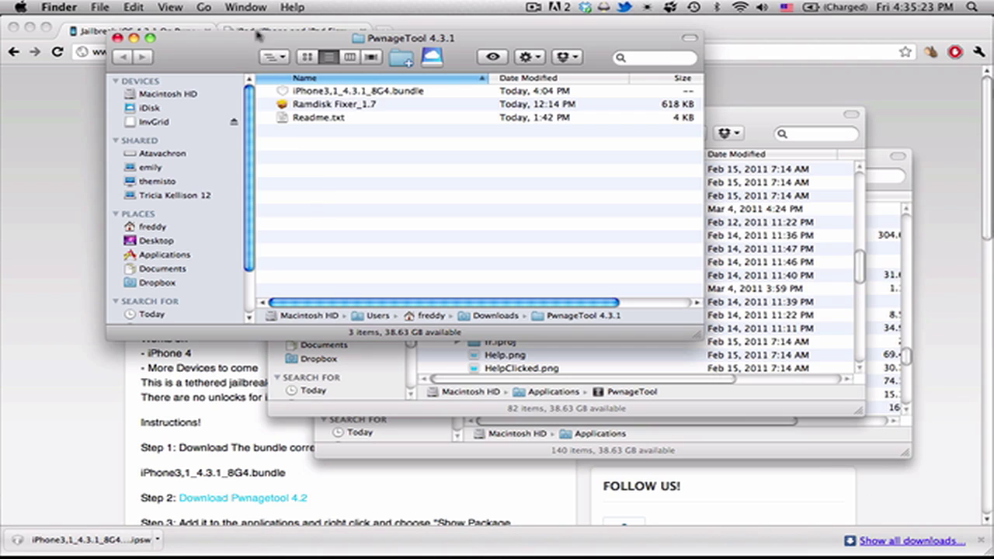
{"action": "left_click_drag", "start_coordinate": [302, 93], "coordinate": [740, 326]}
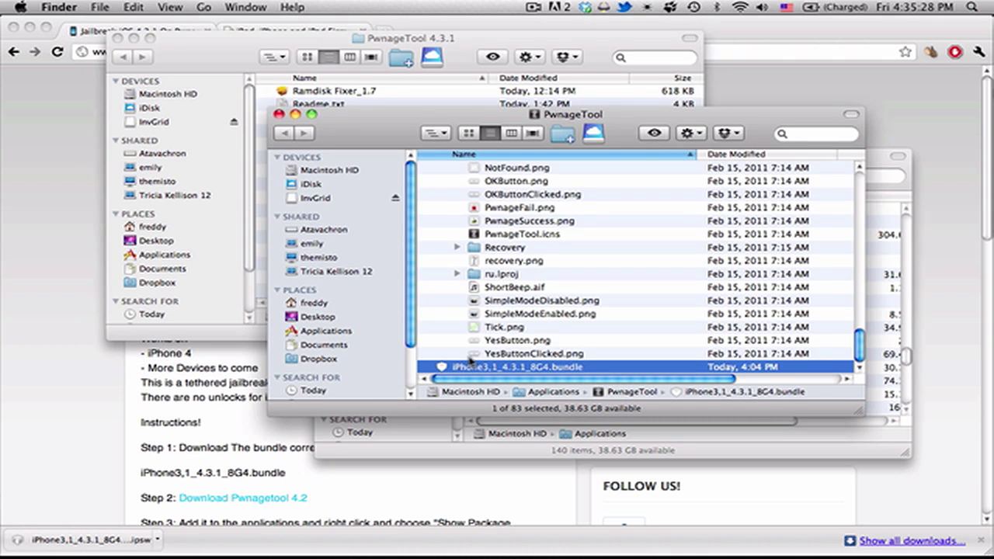
{"action": "left_click_drag", "start_coordinate": [472, 367], "coordinate": [519, 194]}
{"action": "scroll", "coordinate": [519, 194], "scroll_direction": "up", "scroll_amount": 10}
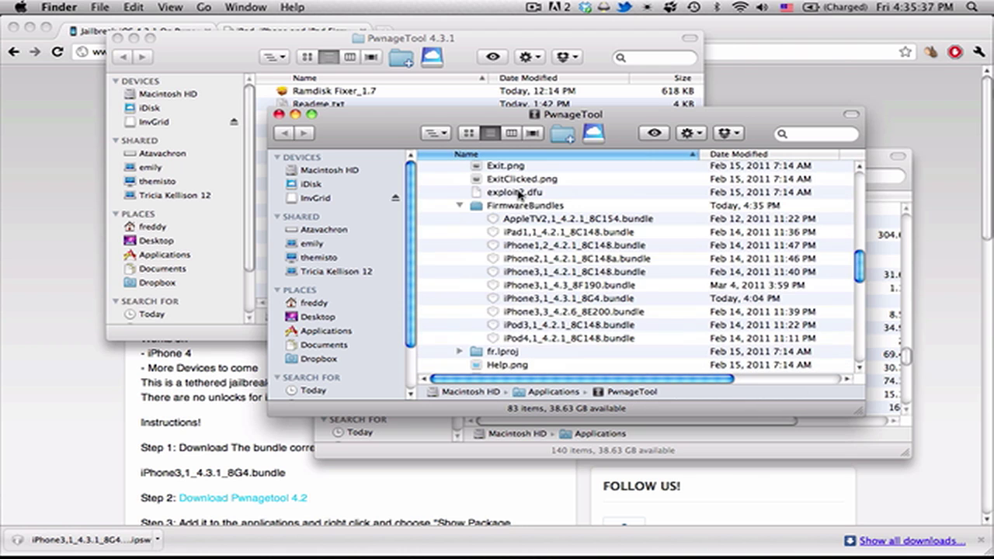
{"action": "left_click", "coordinate": [540, 301]}
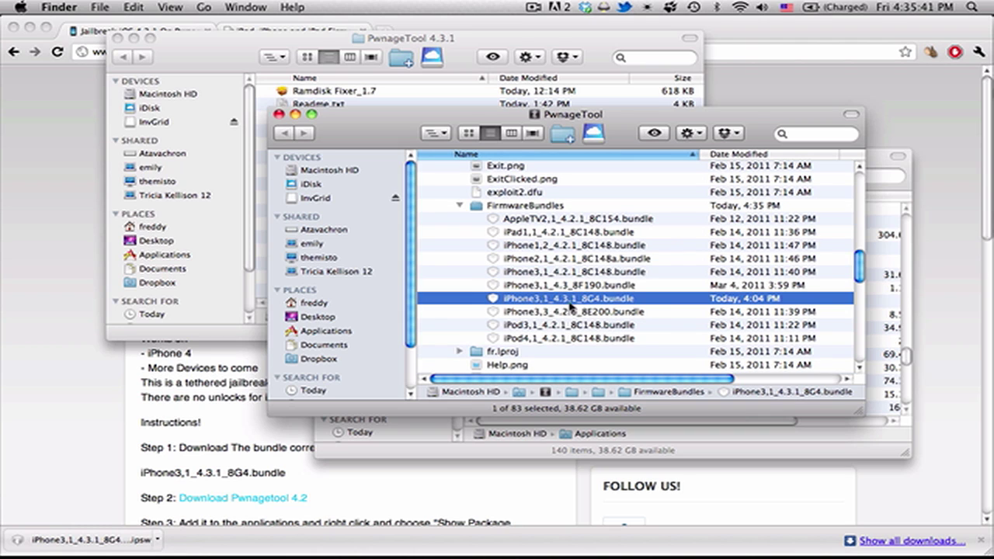
Launch the Ramdisk Fixer_1.7 installer from the PwnageTool 4.3.1 folder.
{"action": "double_click", "coordinate": [574, 300]}
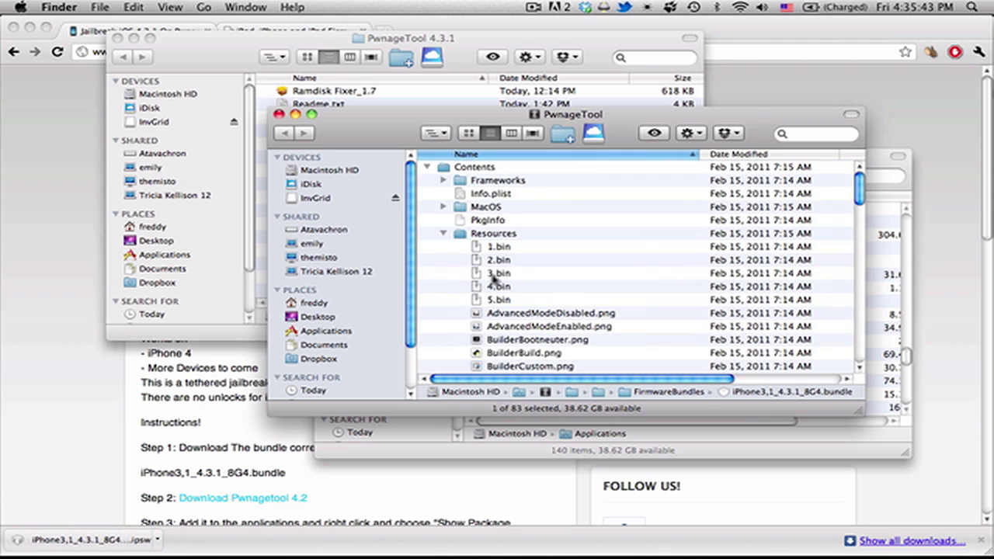
{"action": "left_click", "coordinate": [295, 43]}
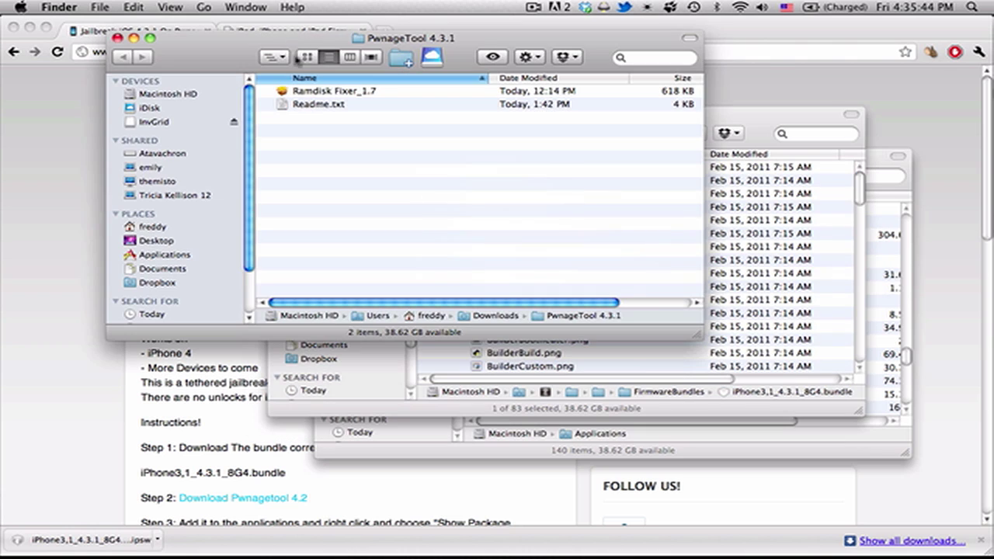
{"action": "left_click", "coordinate": [317, 93]}
{"action": "double_click", "coordinate": [317, 93]}
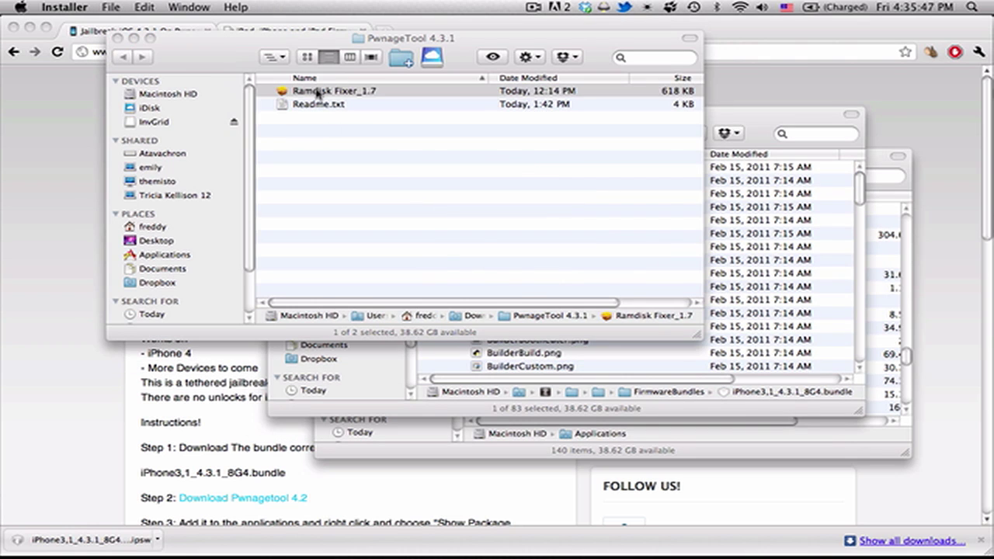
Install Ramdisk Fixer to Macintosh HD, authorising with the administrator password.
{"action": "left_click", "coordinate": [707, 376]}
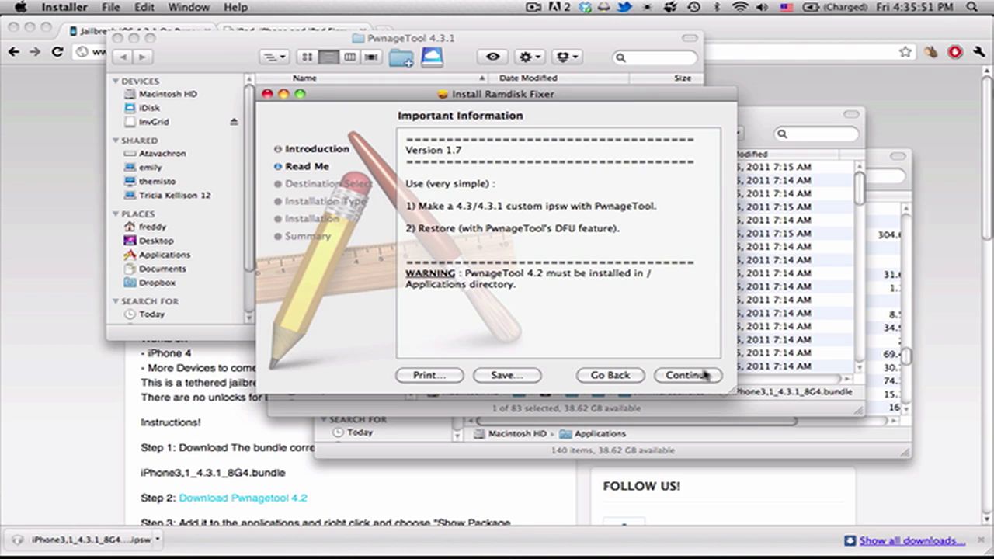
{"action": "left_click", "coordinate": [707, 377]}
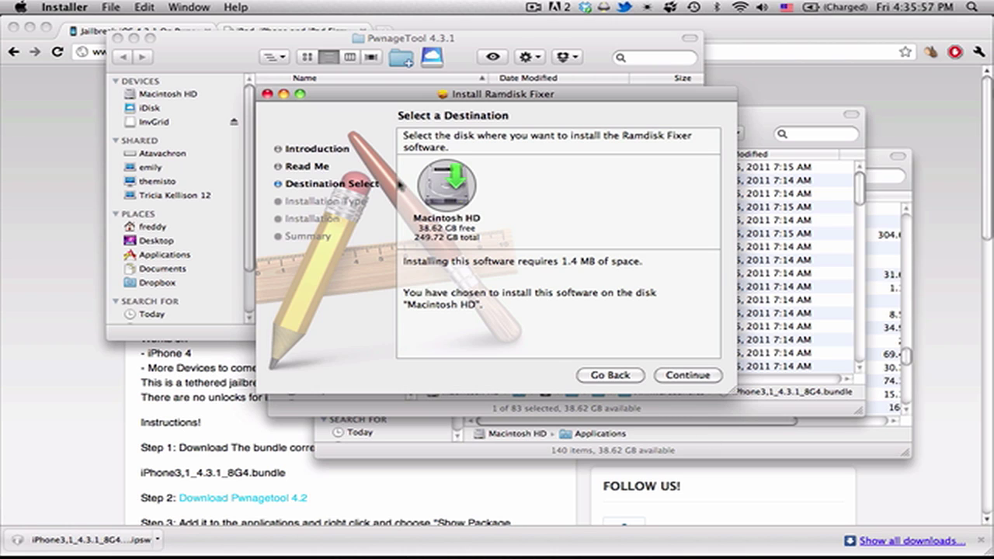
{"action": "left_click", "coordinate": [682, 376]}
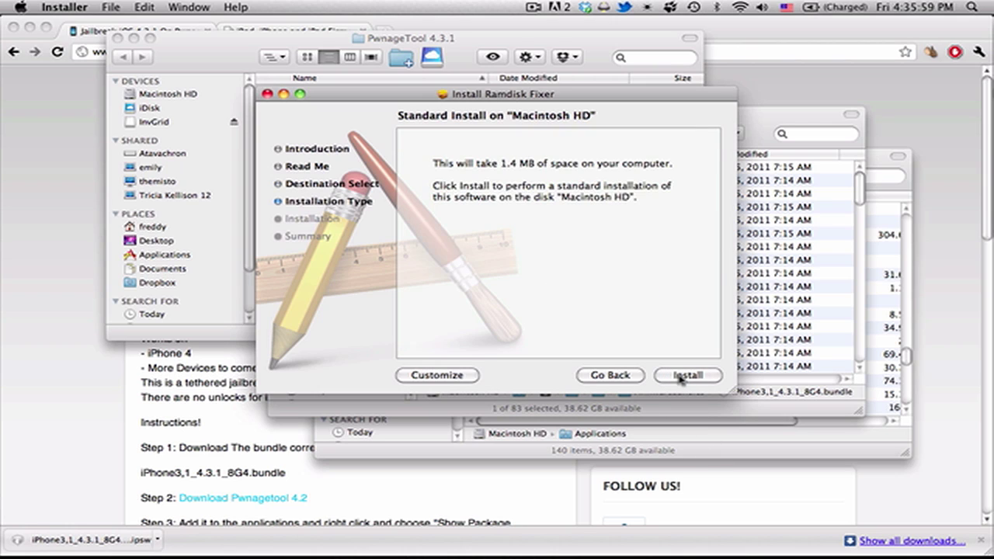
{"action": "left_click", "coordinate": [679, 376]}
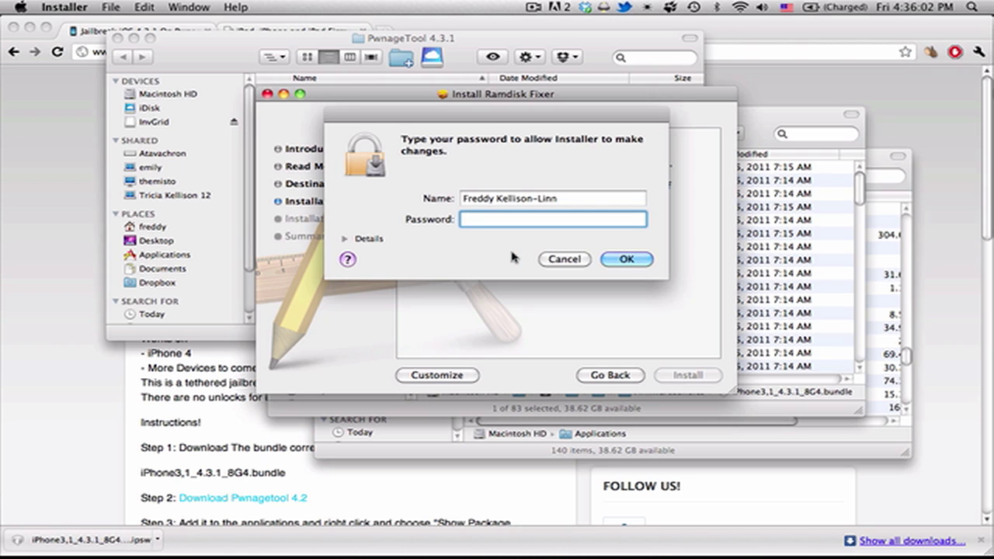
{"action": "type", "text": "*********"}
{"action": "key", "text": "Return"}
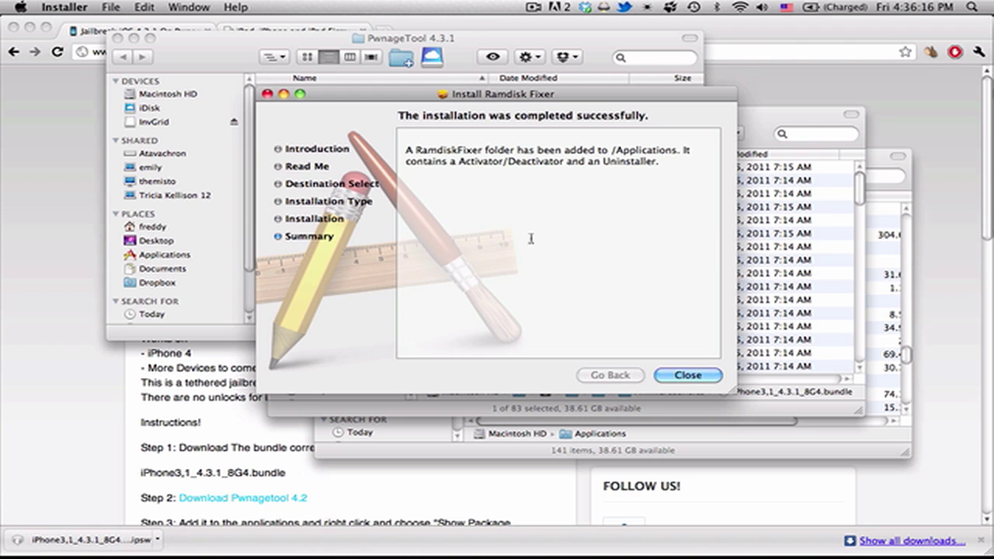
Close the finished installer and launch PwnageTool from the Applications folder.
{"action": "left_click", "coordinate": [688, 375]}
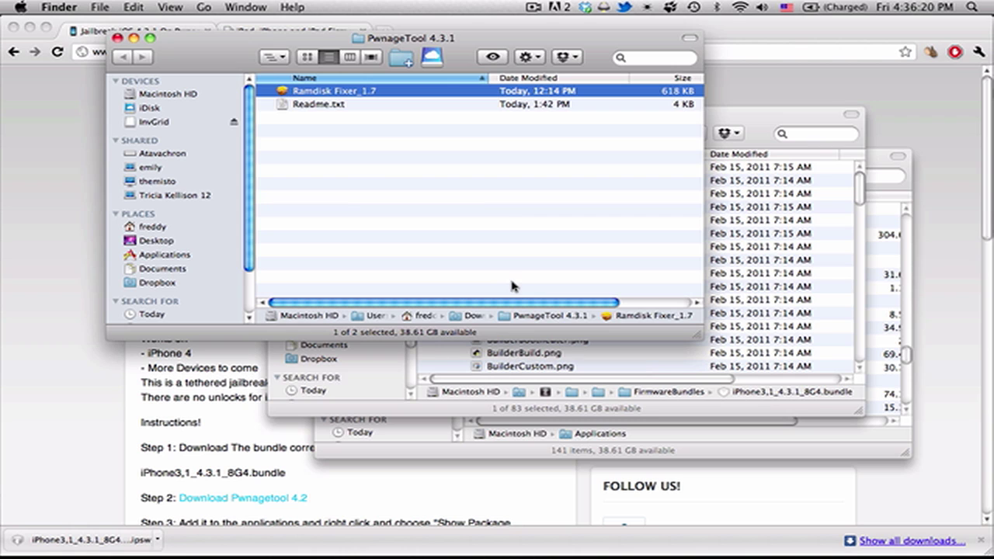
{"action": "left_click", "coordinate": [812, 408]}
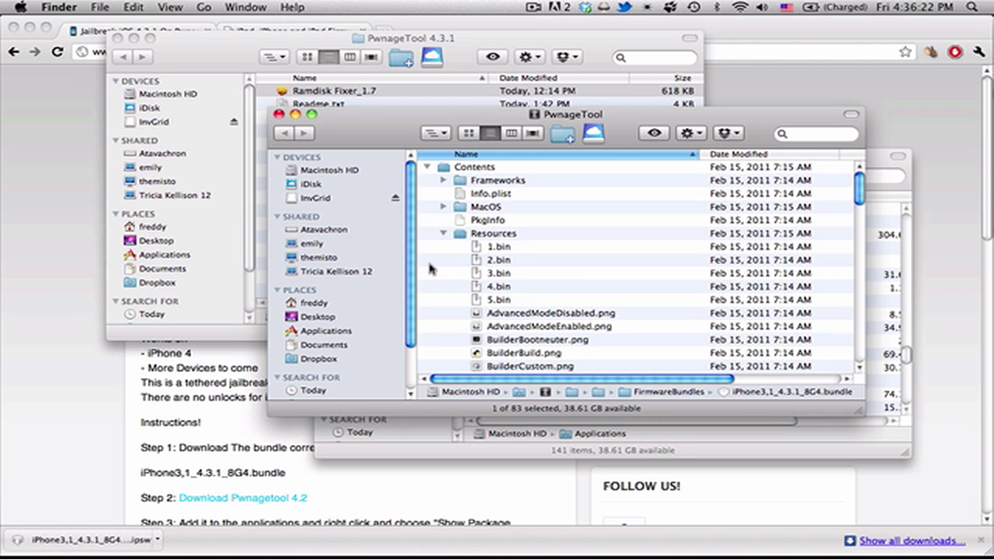
{"action": "left_click", "coordinate": [435, 133]}
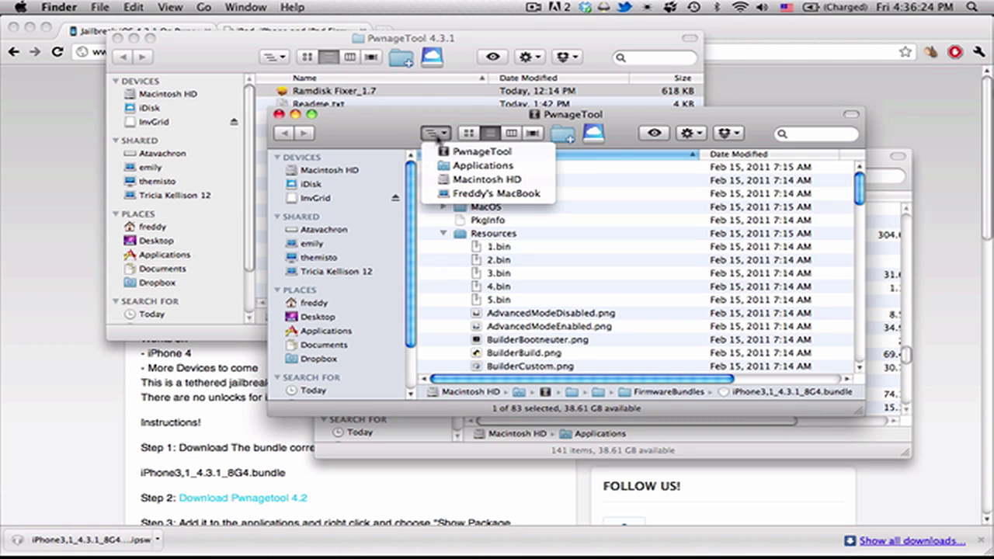
{"action": "left_click", "coordinate": [439, 166]}
{"action": "scroll", "coordinate": [445, 235], "scroll_direction": "down", "scroll_amount": 5}
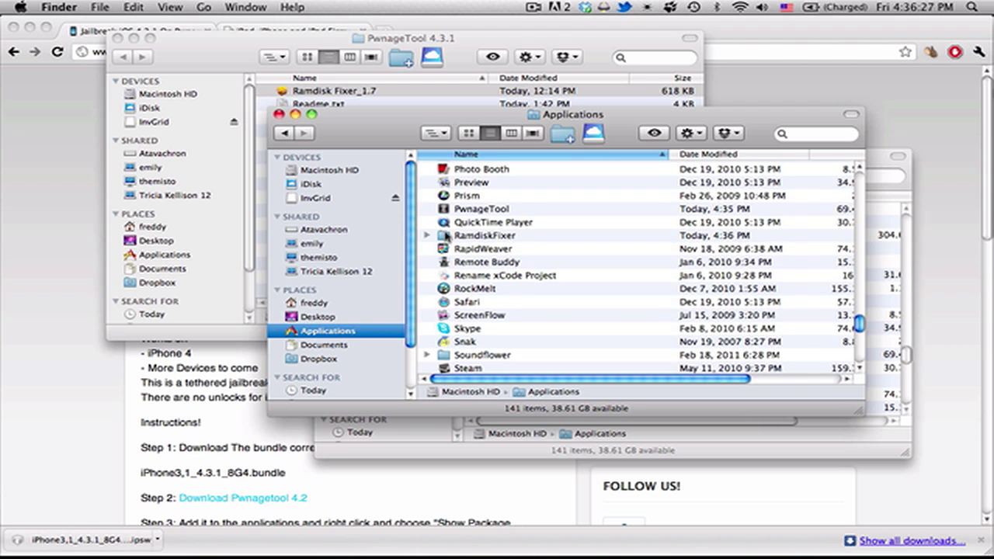
{"action": "left_click", "coordinate": [447, 211]}
{"action": "double_click", "coordinate": [447, 212]}
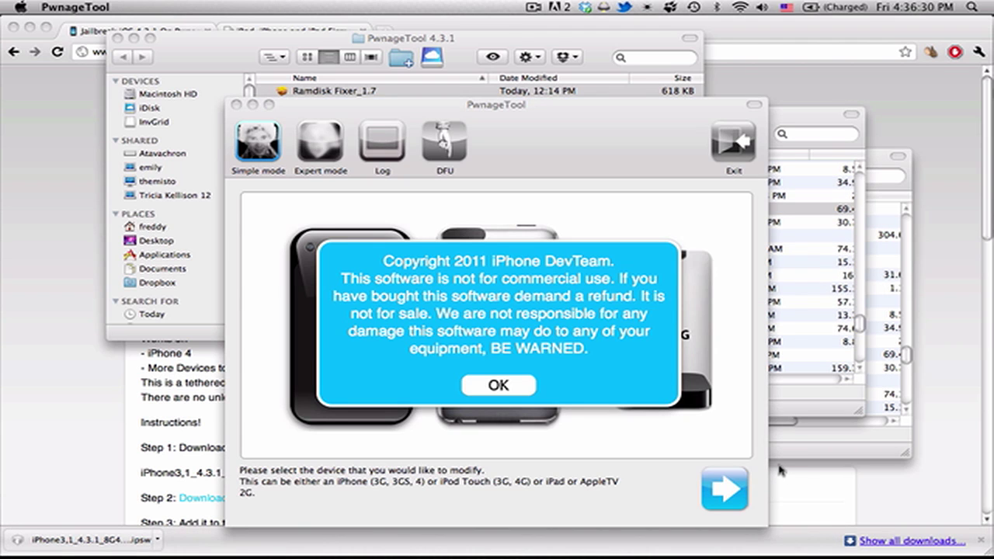
Accept the copyright notice and choose the iPhone 3G, 3GS, 4 device.
{"action": "left_click", "coordinate": [494, 387]}
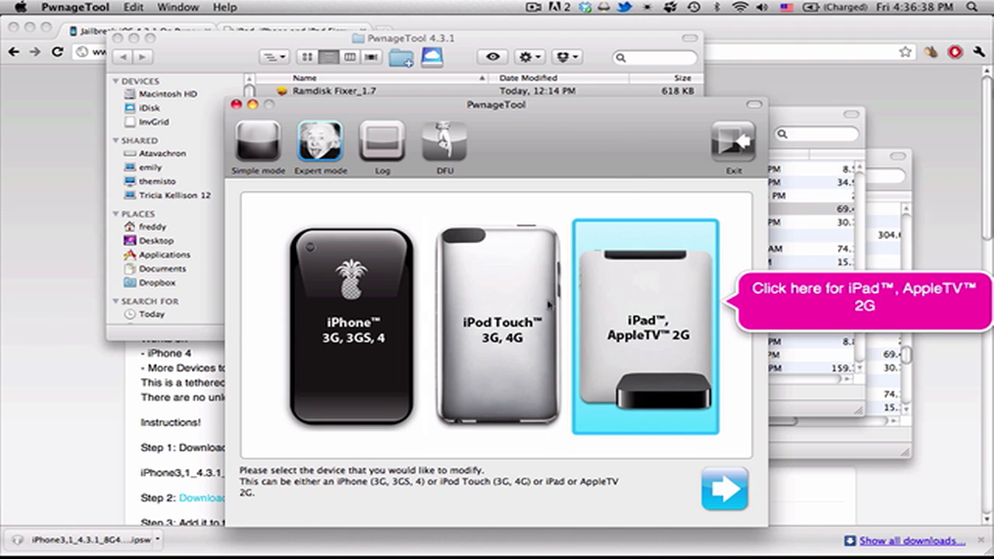
{"action": "left_click", "coordinate": [373, 338]}
{"action": "left_click", "coordinate": [723, 489]}
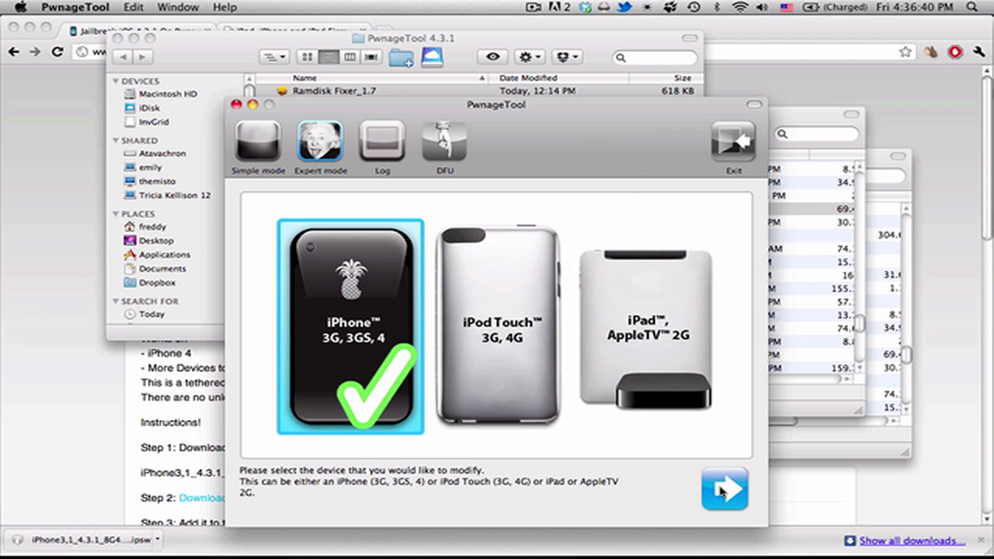
Browse to Downloads, sort newest first, and load iPhone3,1_4.3.1_8G4_Restore.ipsw.
{"action": "left_click", "coordinate": [345, 336]}
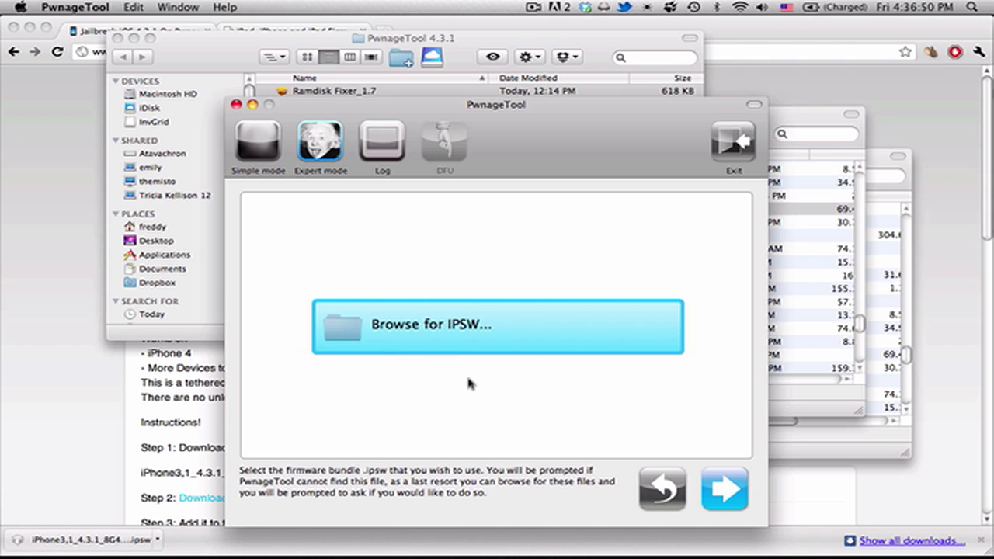
{"action": "left_click", "coordinate": [722, 490]}
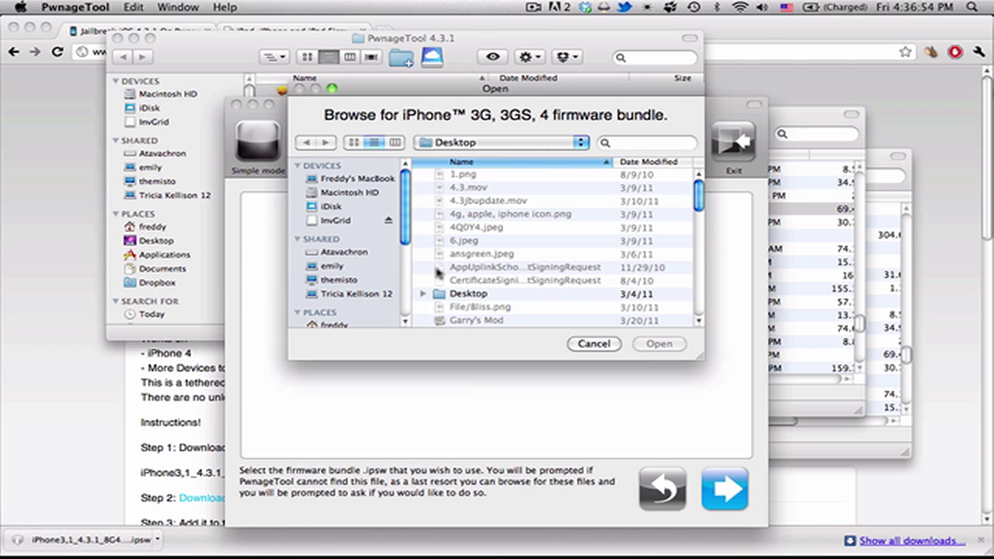
{"action": "scroll", "coordinate": [330, 287], "scroll_direction": "down", "scroll_amount": 4}
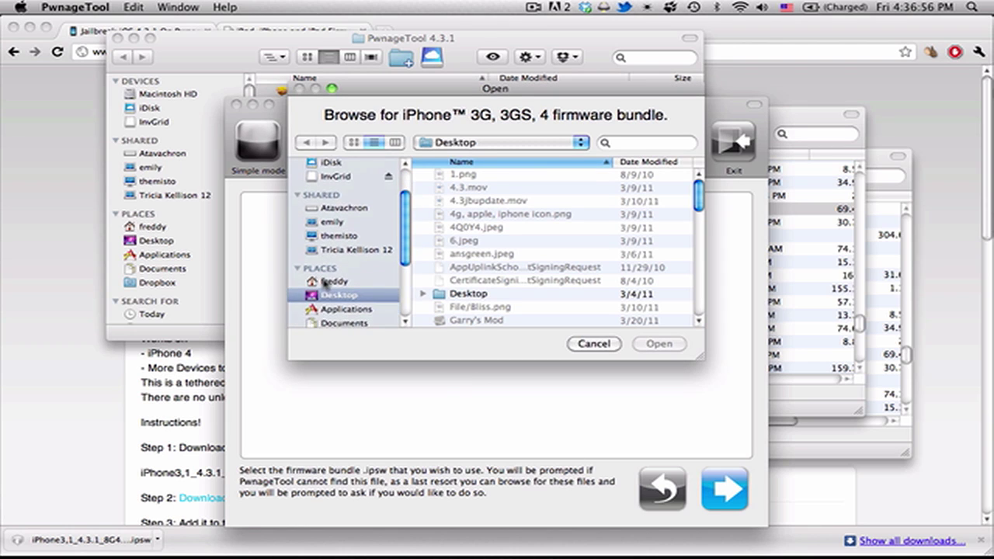
{"action": "left_click", "coordinate": [332, 292]}
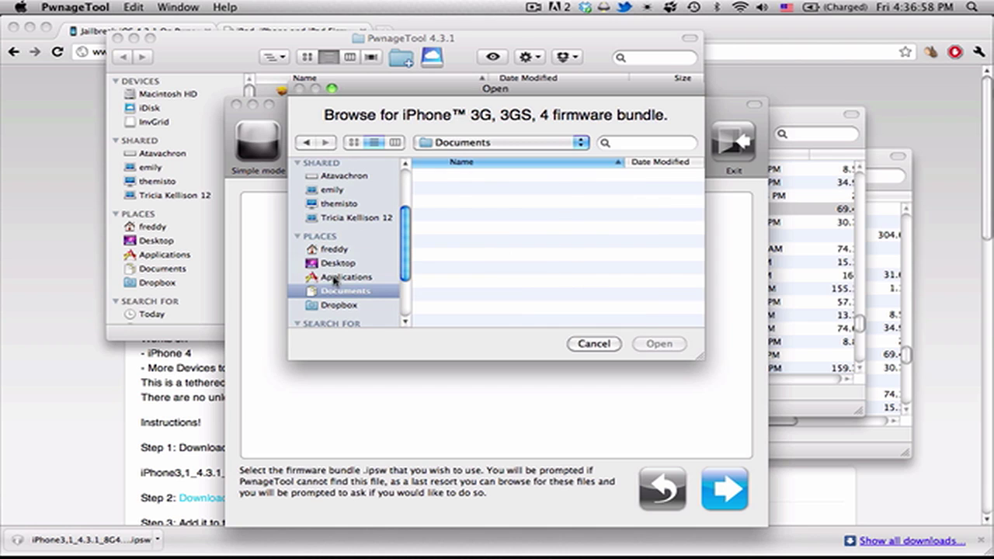
{"action": "left_click", "coordinate": [334, 277]}
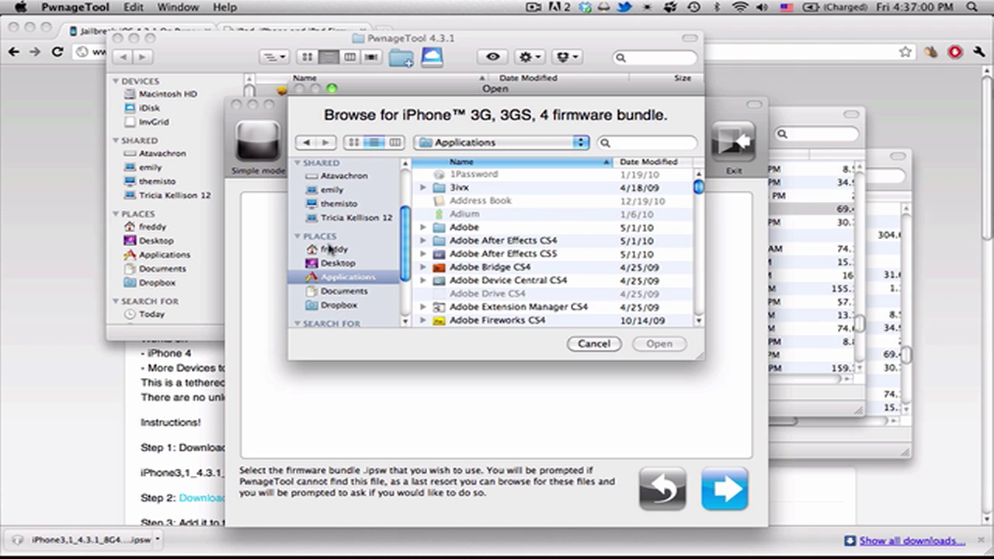
{"action": "left_click", "coordinate": [332, 248]}
{"action": "scroll", "coordinate": [444, 211], "scroll_direction": "down", "scroll_amount": 5}
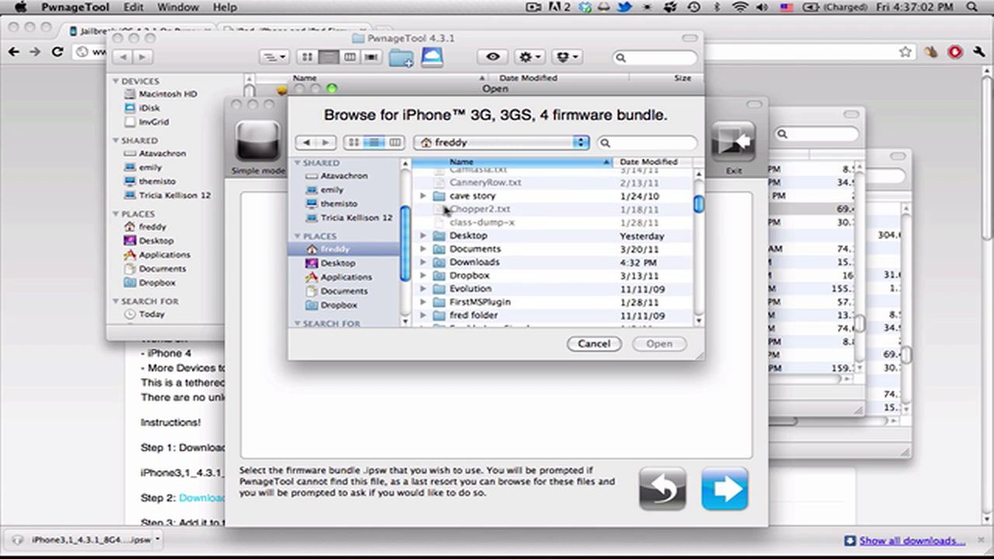
{"action": "double_click", "coordinate": [453, 263]}
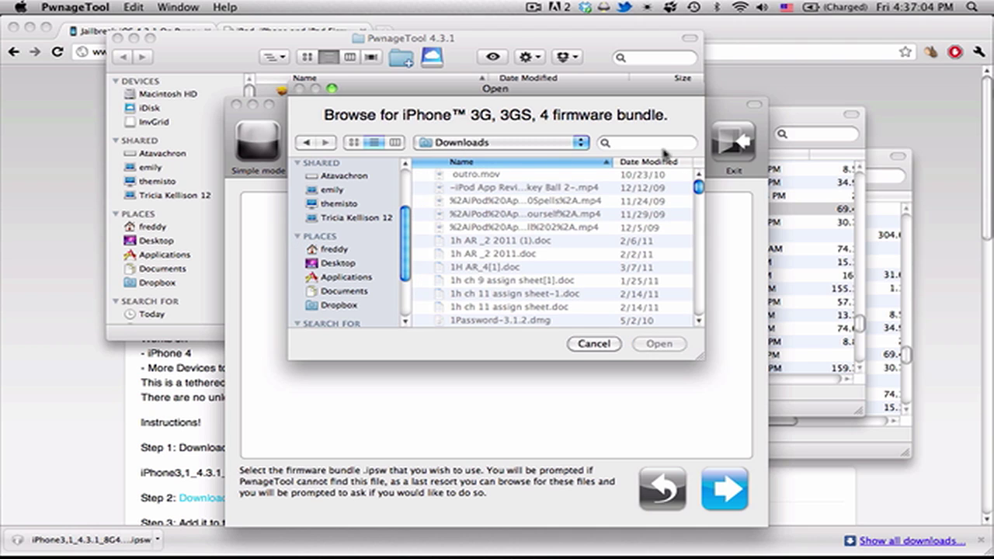
{"action": "left_click", "coordinate": [635, 162]}
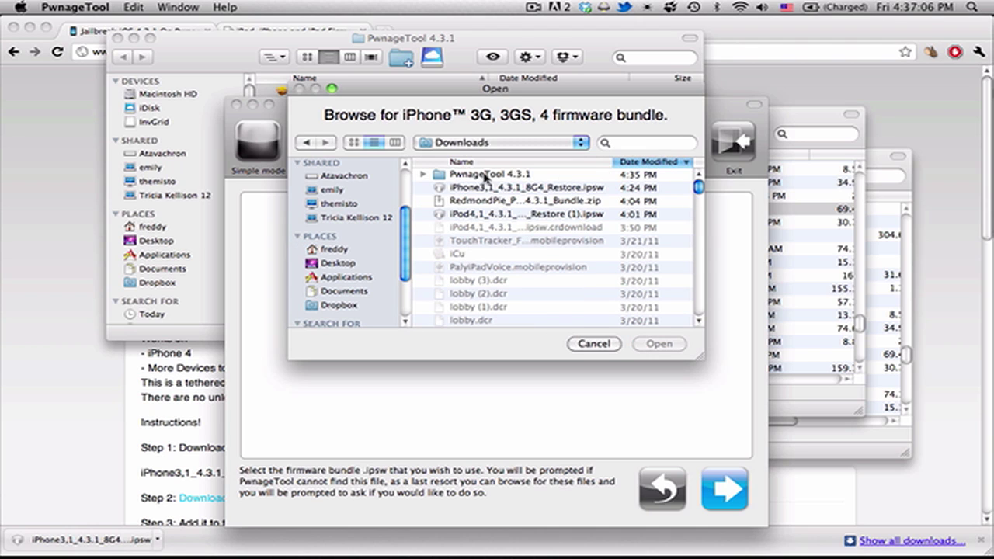
{"action": "left_click", "coordinate": [489, 187]}
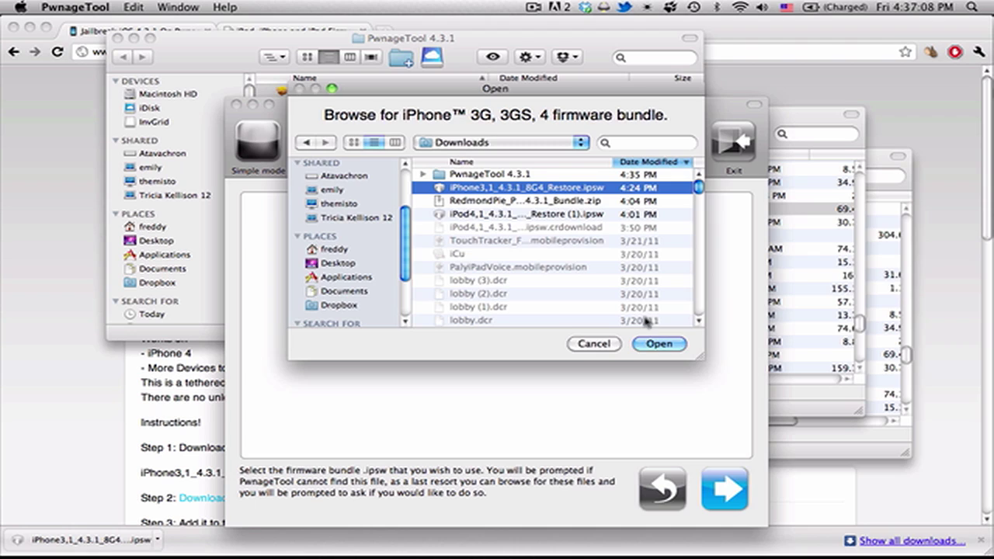
{"action": "left_click", "coordinate": [660, 344]}
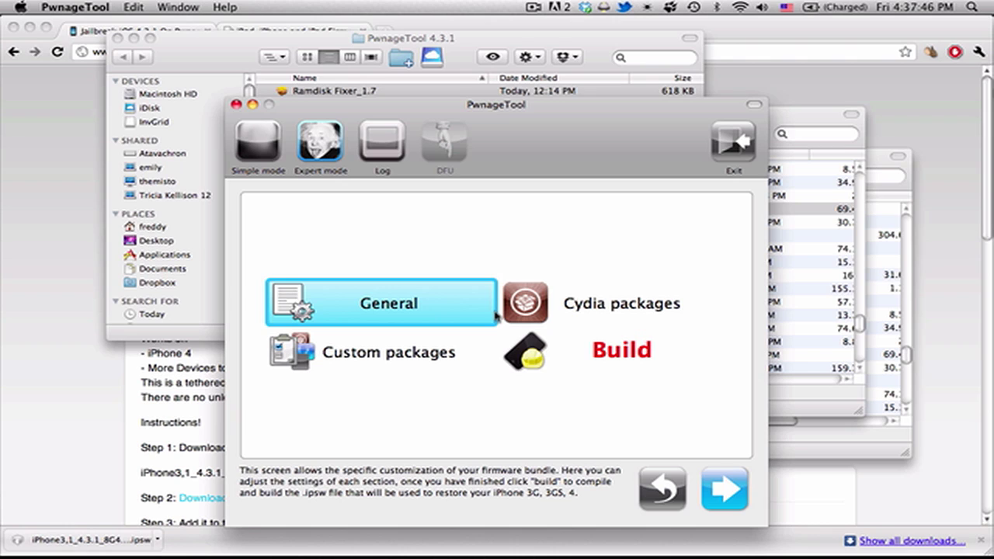
Choose Build and save the firmware to Downloads as iPhone3,1_4.3.1_8G4_Custom_Restore.
{"action": "left_click", "coordinate": [548, 342]}
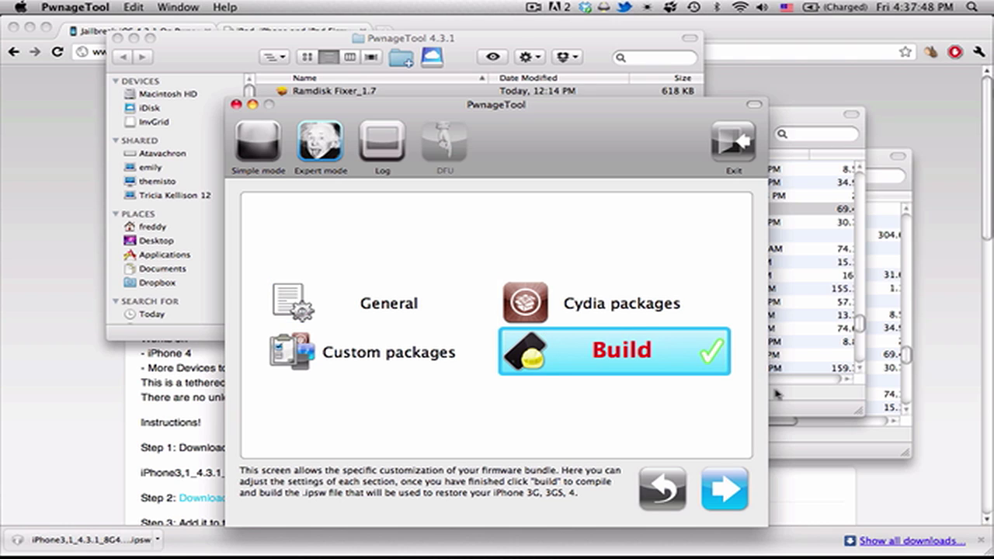
{"action": "left_click", "coordinate": [722, 487]}
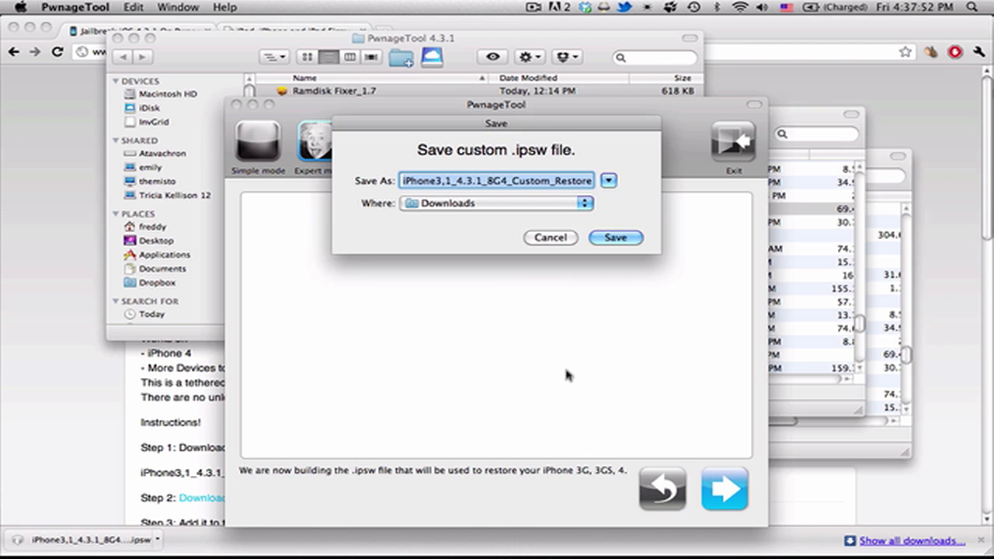
{"action": "left_click", "coordinate": [424, 183]}
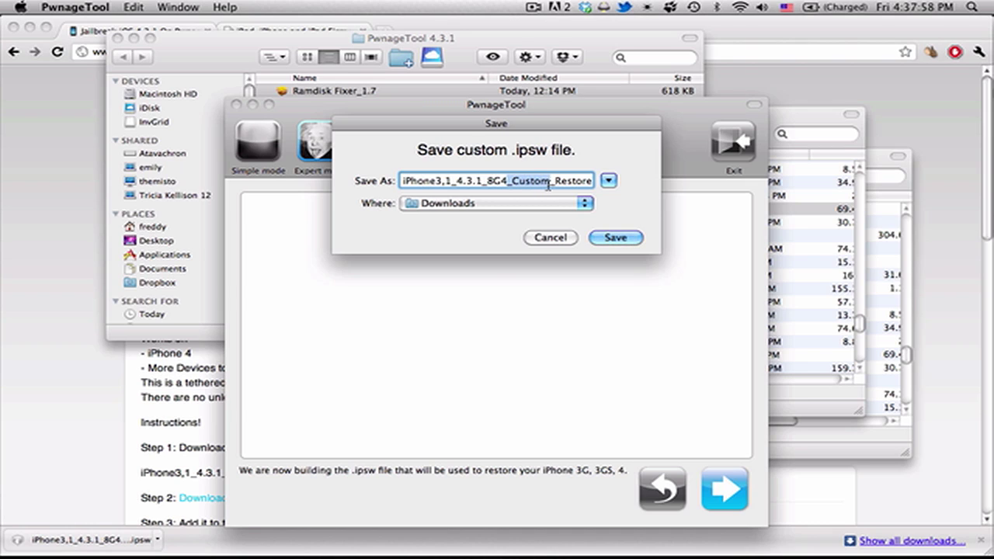
{"action": "left_click", "coordinate": [612, 239]}
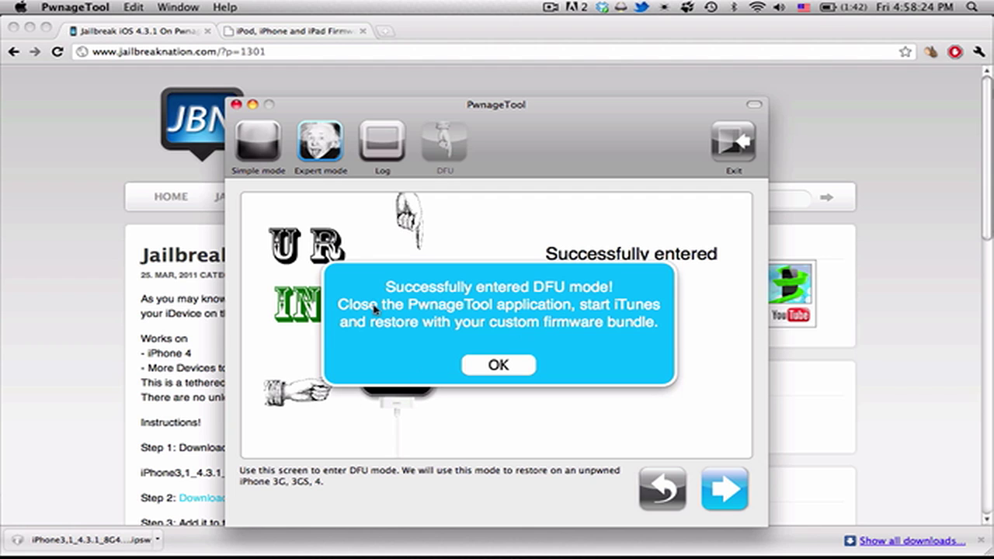
Dismiss the DFU confirmation, select the iPhone in iTunes and Option-click Restore.
{"action": "left_click", "coordinate": [465, 372]}
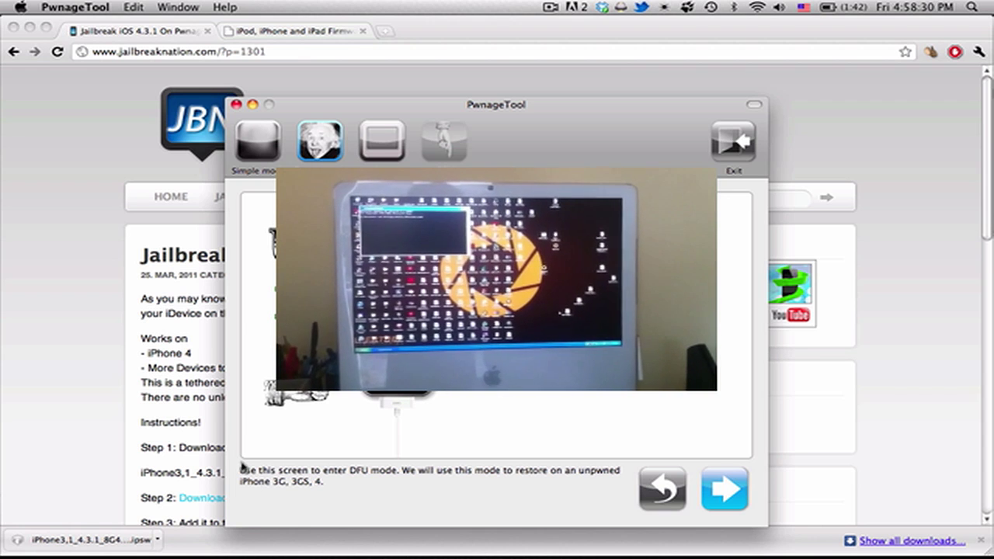
{"action": "mouse_move", "coordinate": [47, 547]}
{"action": "left_click", "coordinate": [99, 543]}
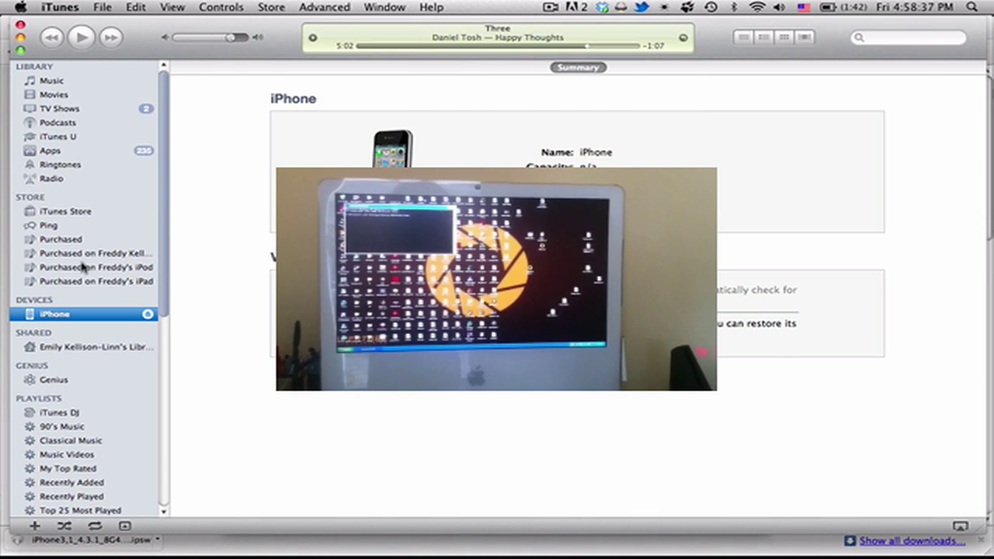
{"action": "left_click", "coordinate": [82, 266]}
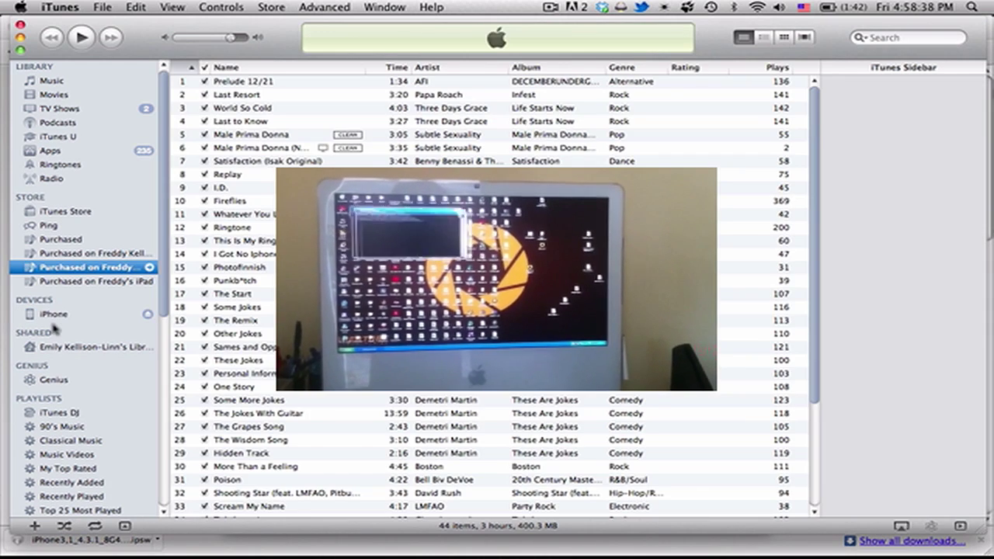
{"action": "left_click", "coordinate": [53, 314]}
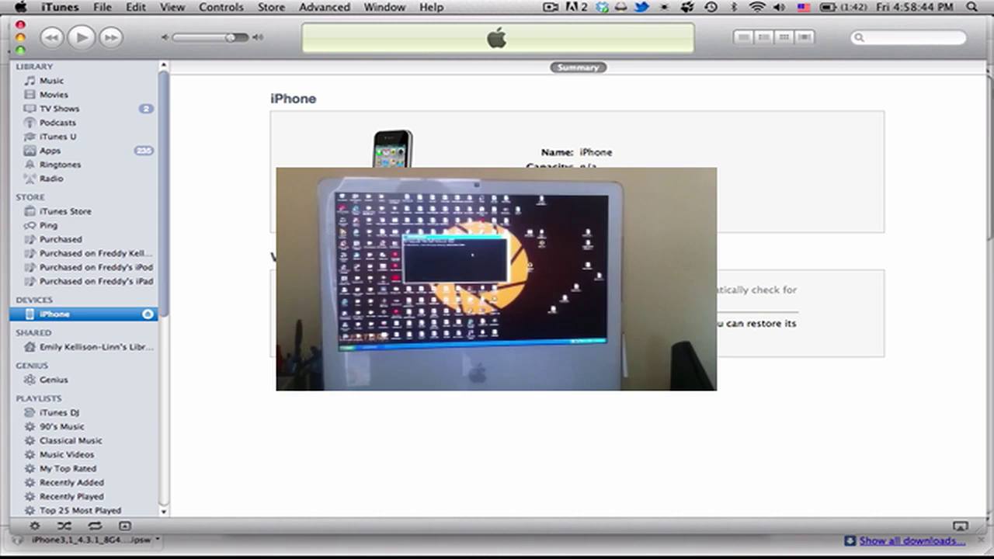
{"action": "left_click", "coordinate": [327, 322], "text": "alt"}
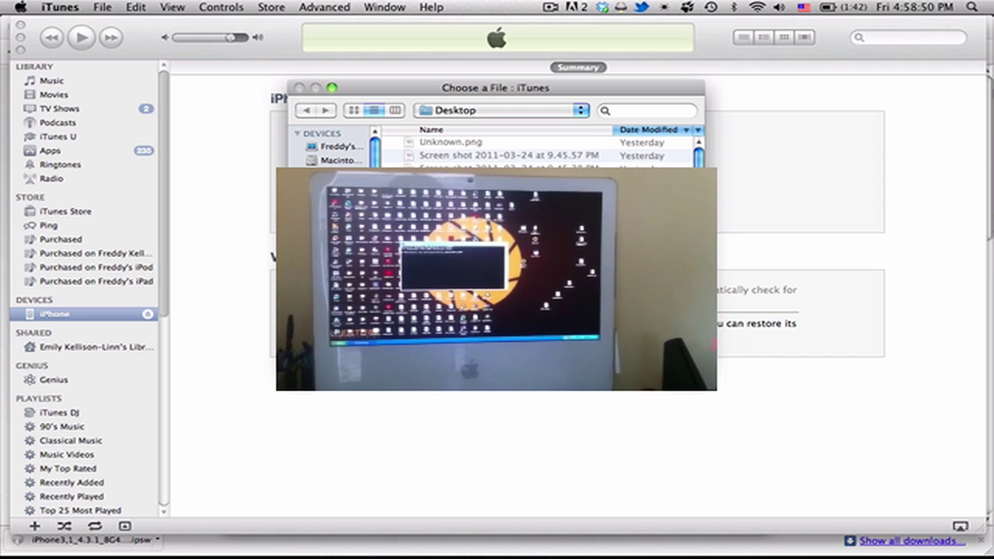
Restore the iPhone from the Custom_Restore.ipsw in Downloads and confirm the erase.
{"action": "key", "text": "super+shift+h"}
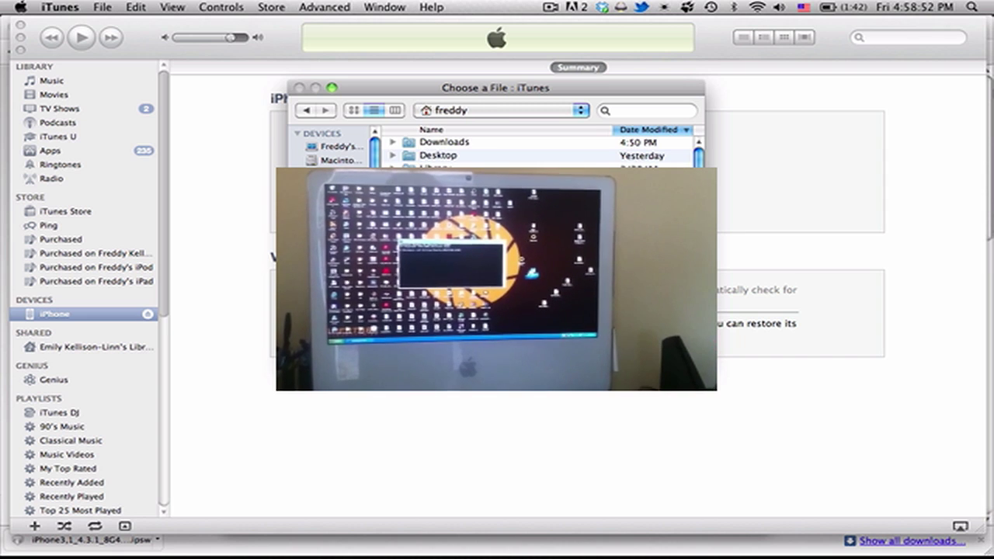
{"action": "double_click", "coordinate": [406, 141]}
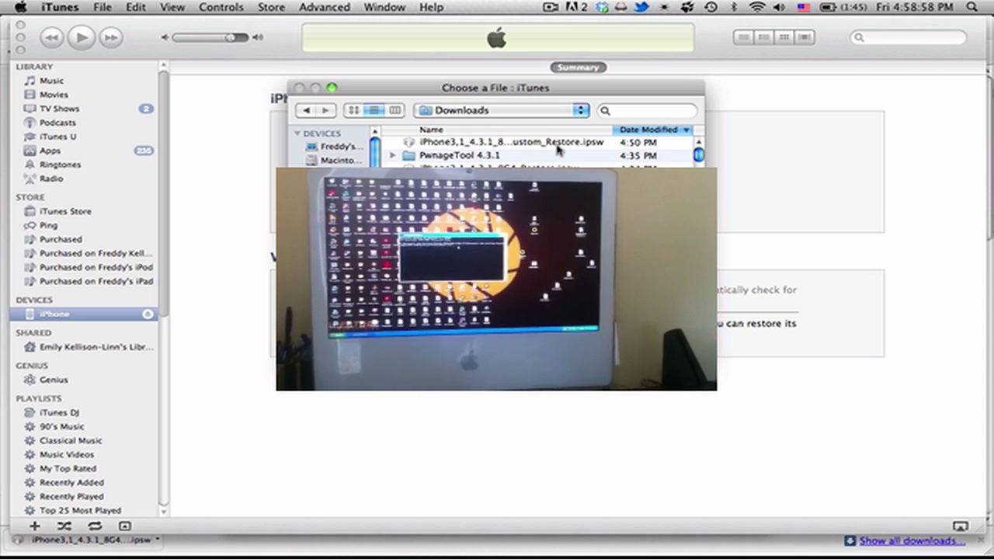
{"action": "left_click", "coordinate": [553, 144]}
{"action": "key", "text": "Return"}
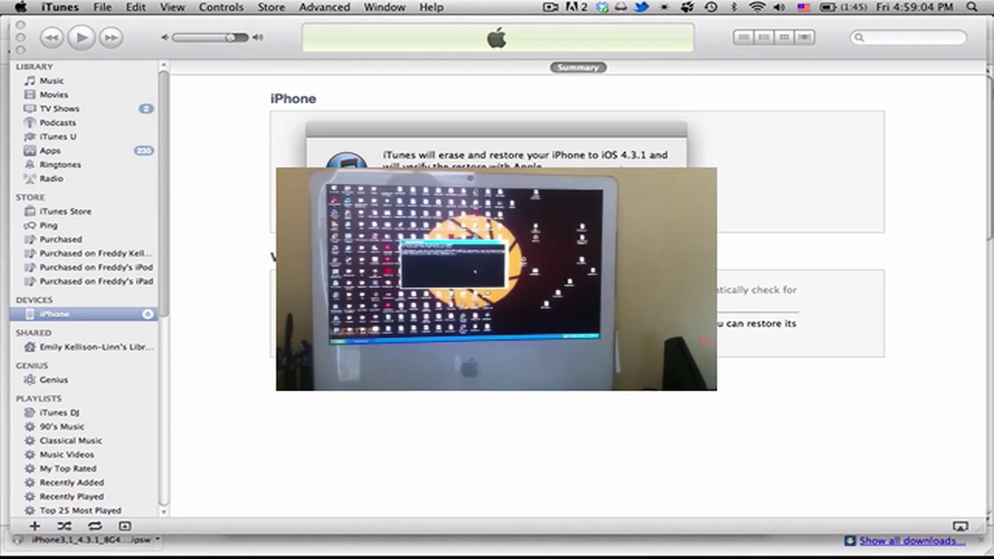
{"action": "key", "text": "Return"}
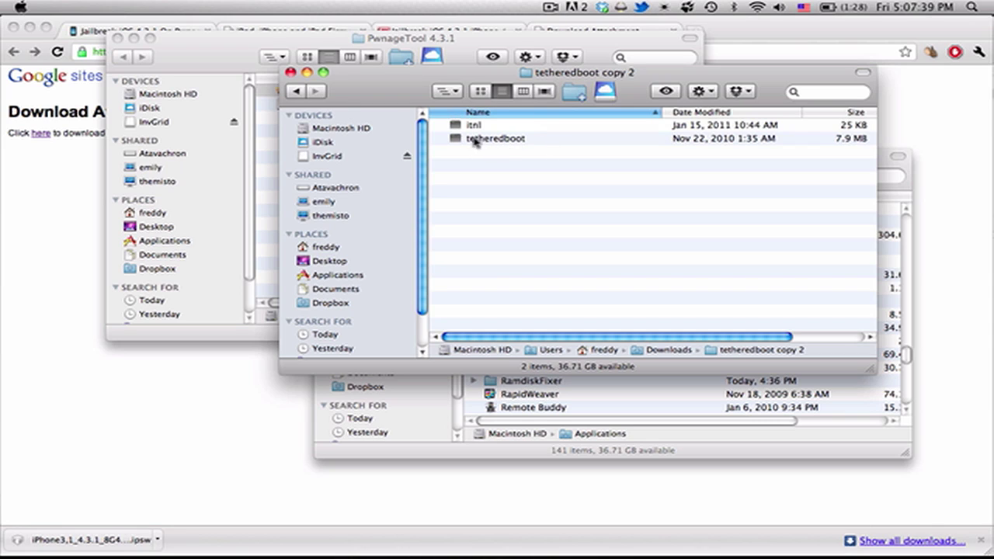
Copy iPhone3,1_4.3.1_8G4_Custom_Restore.ipsw in Downloads and paste a duplicate with Cmd+V.
{"action": "left_click", "coordinate": [318, 248]}
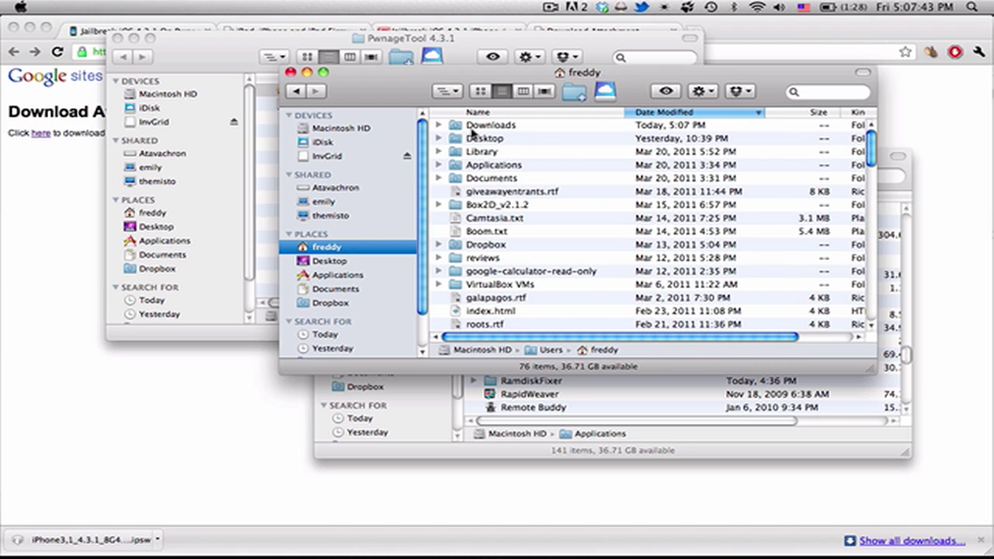
{"action": "double_click", "coordinate": [470, 127]}
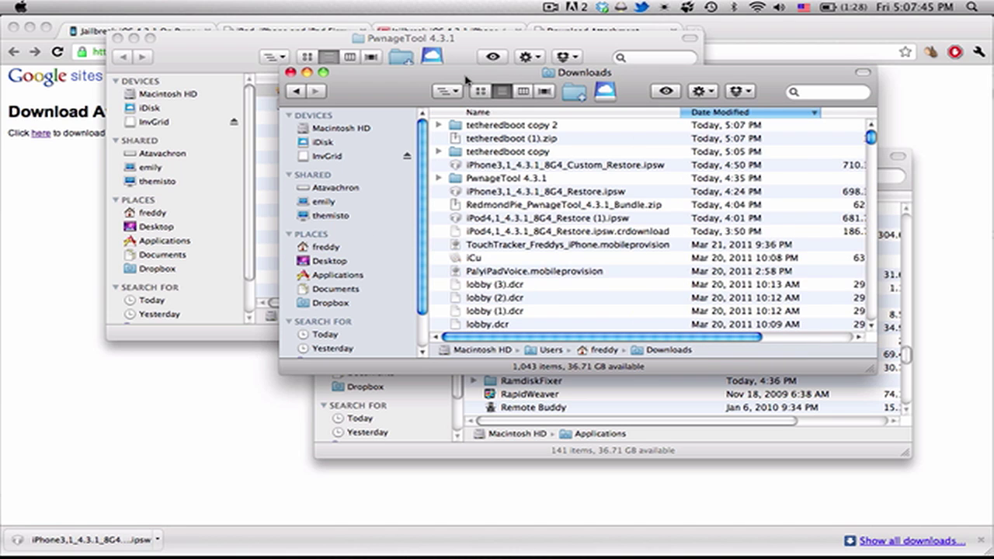
{"action": "right_click", "coordinate": [630, 172]}
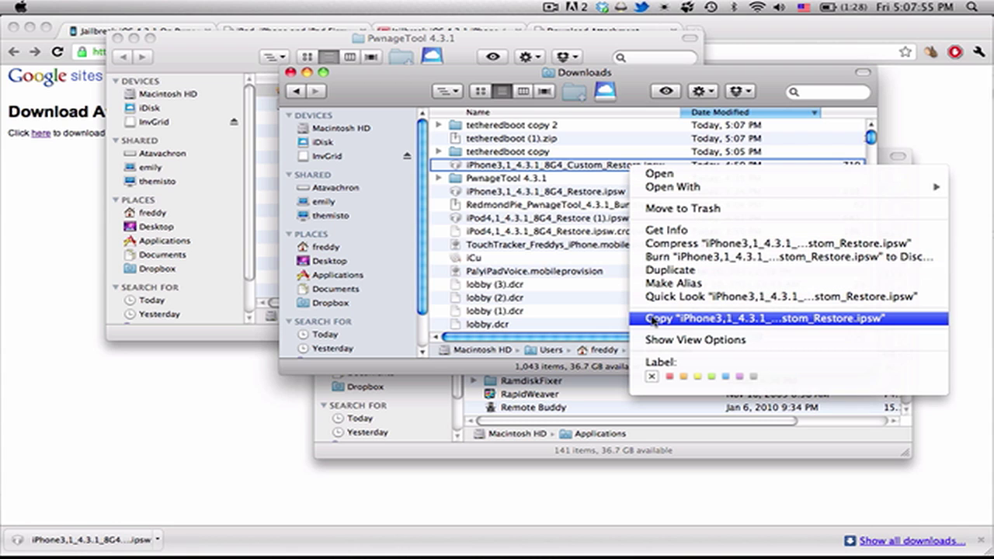
{"action": "left_click", "coordinate": [654, 318]}
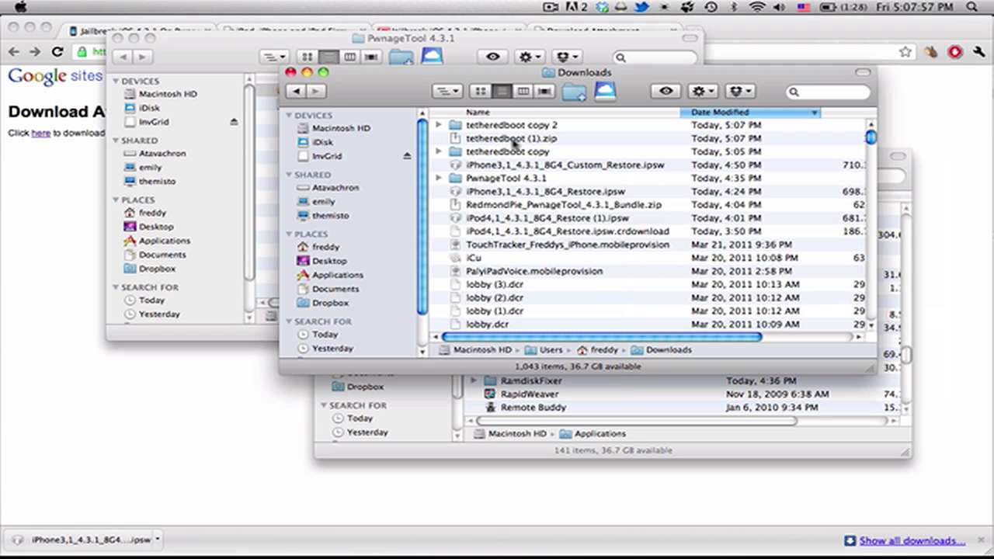
{"action": "key", "text": "super+v"}
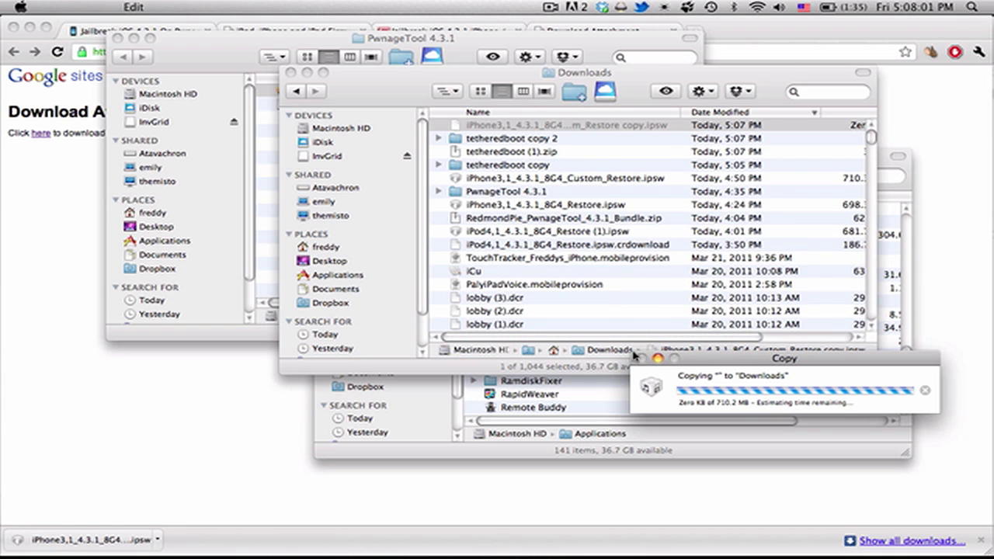
{"action": "left_click_drag", "start_coordinate": [680, 359], "coordinate": [439, 187]}
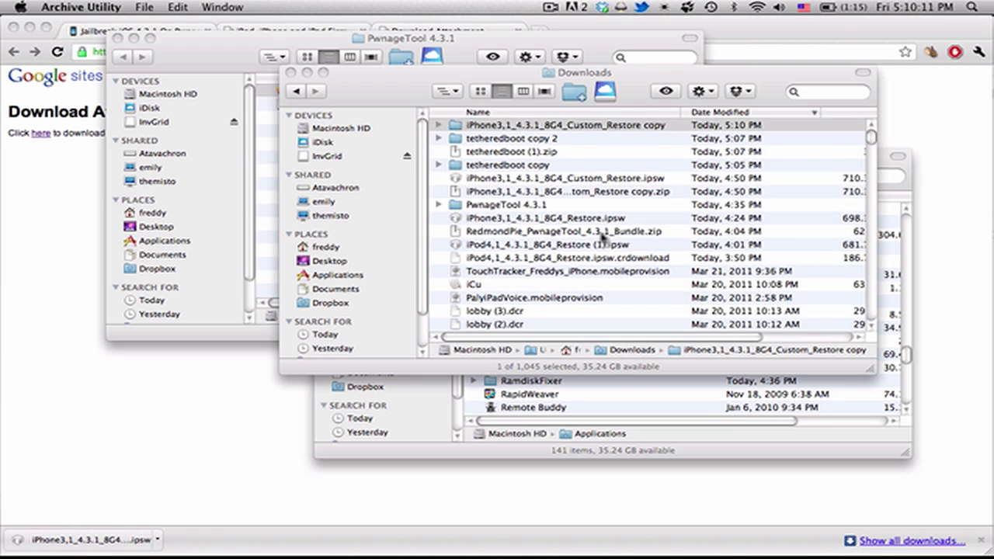
Copy kernelcache.release.n90 and iBSS.n90ap.RELEASE.dfu into tetheredboot copy 2, then bring up Terminal.
{"action": "double_click", "coordinate": [479, 129]}
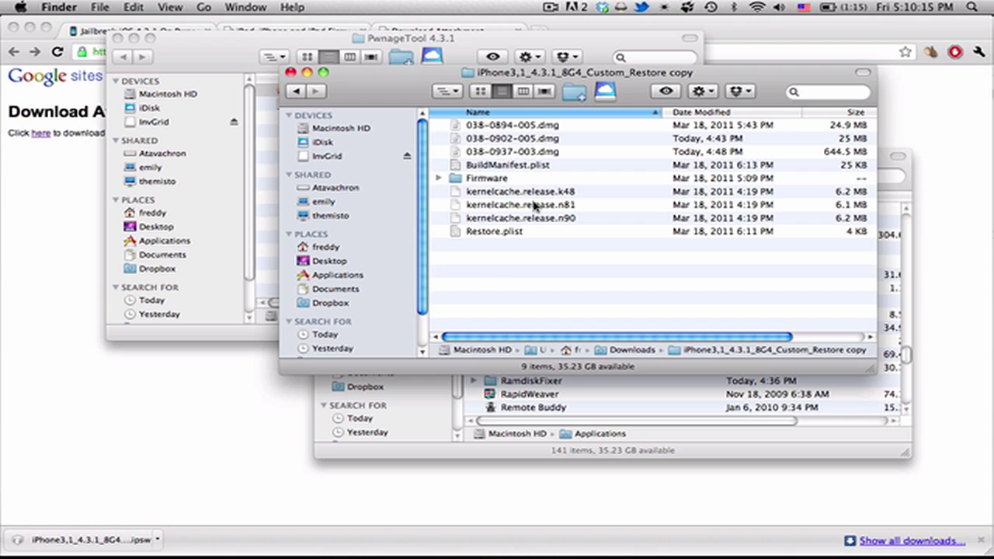
{"action": "left_click", "coordinate": [528, 221]}
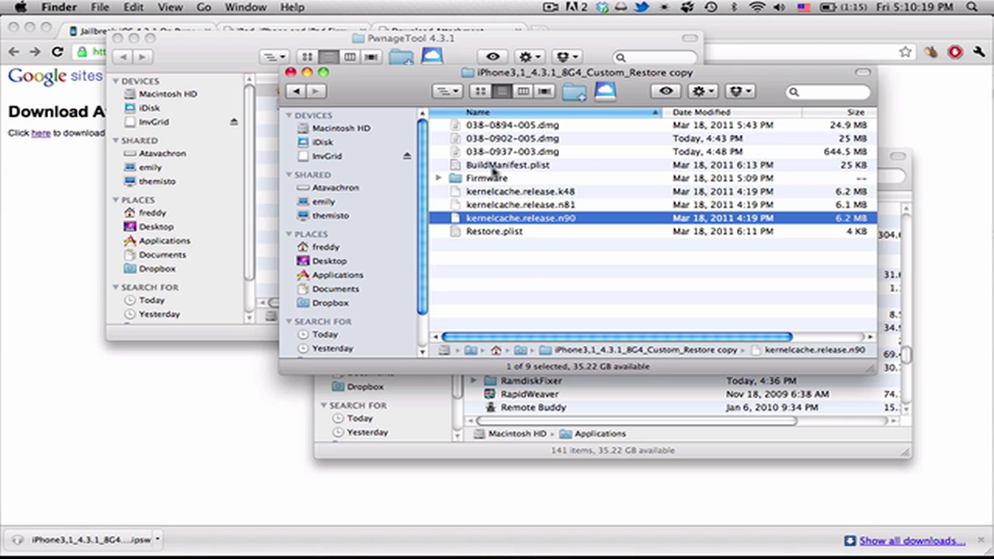
{"action": "left_click", "coordinate": [438, 178]}
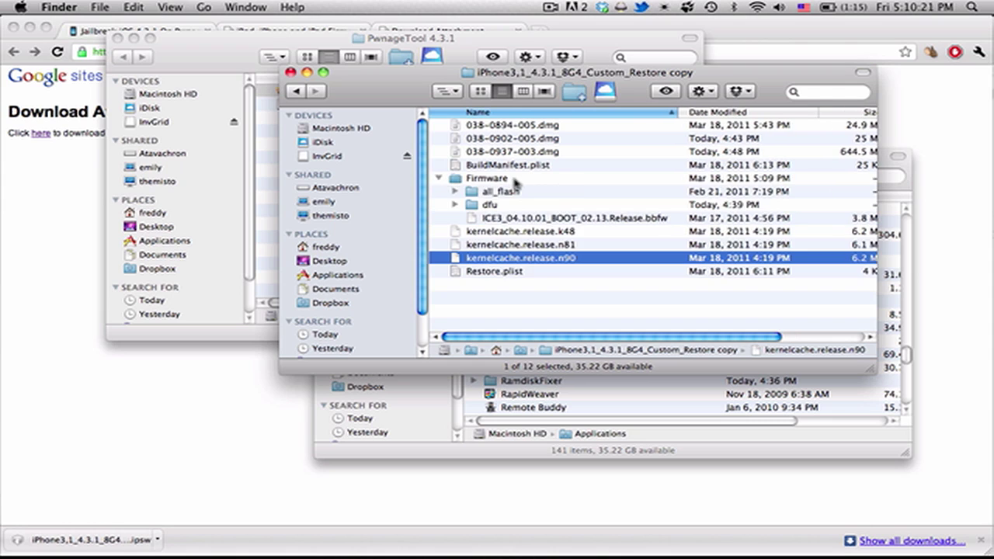
{"action": "left_click", "coordinate": [455, 205]}
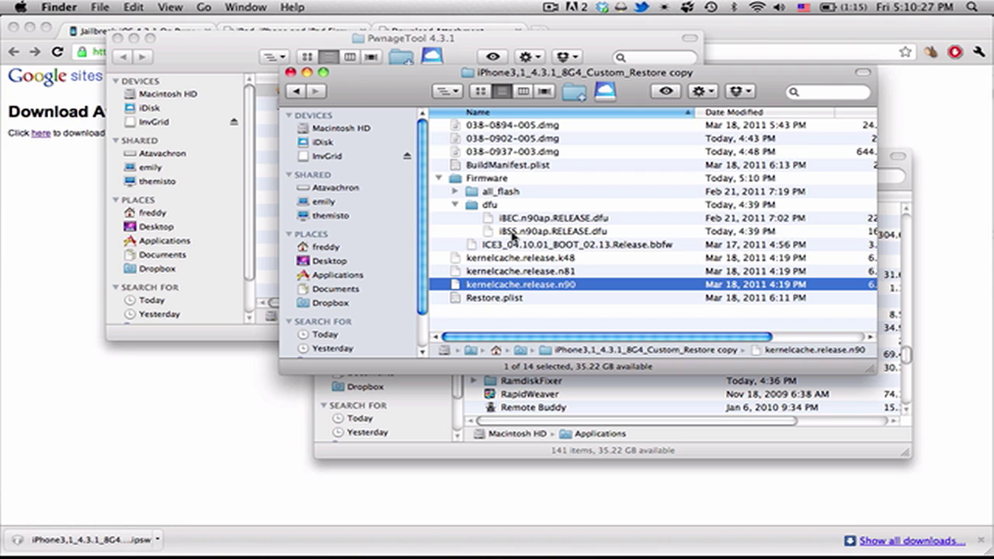
{"action": "left_click", "coordinate": [513, 231], "text": "super"}
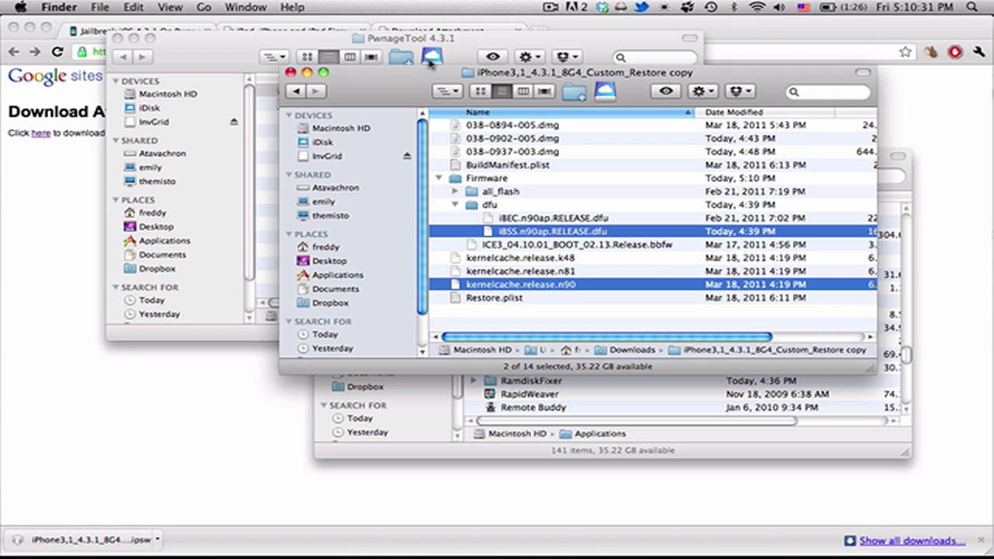
{"action": "left_click", "coordinate": [299, 92]}
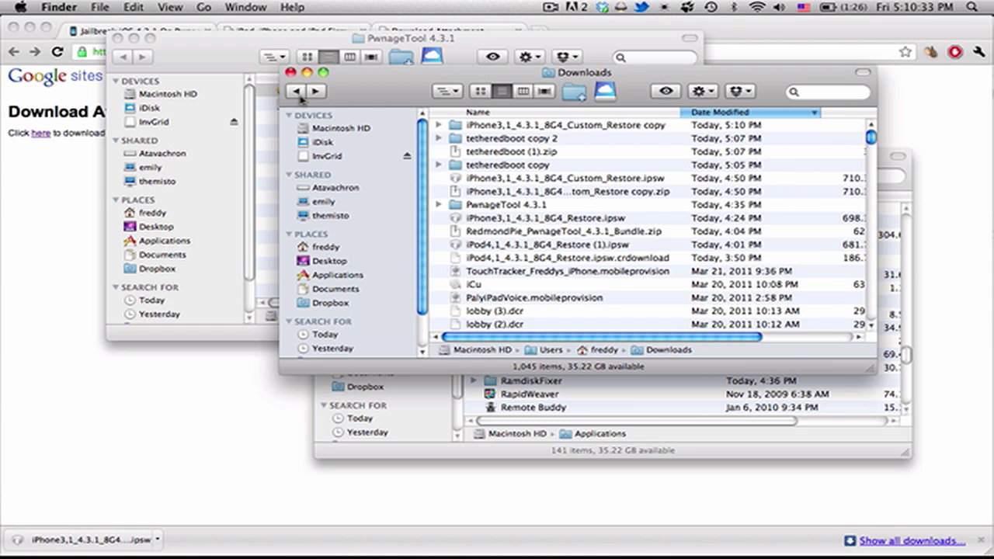
{"action": "double_click", "coordinate": [486, 140]}
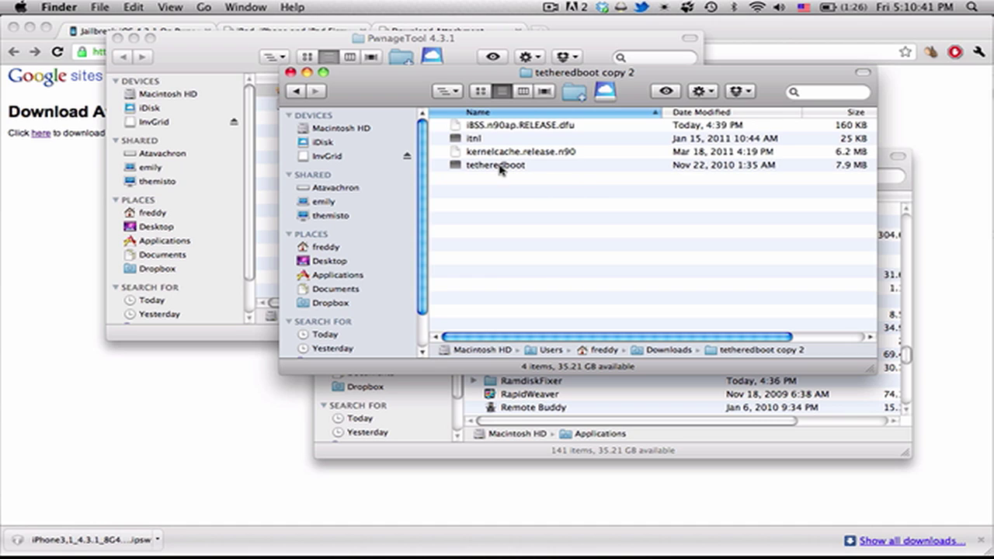
{"action": "left_click", "coordinate": [536, 542]}
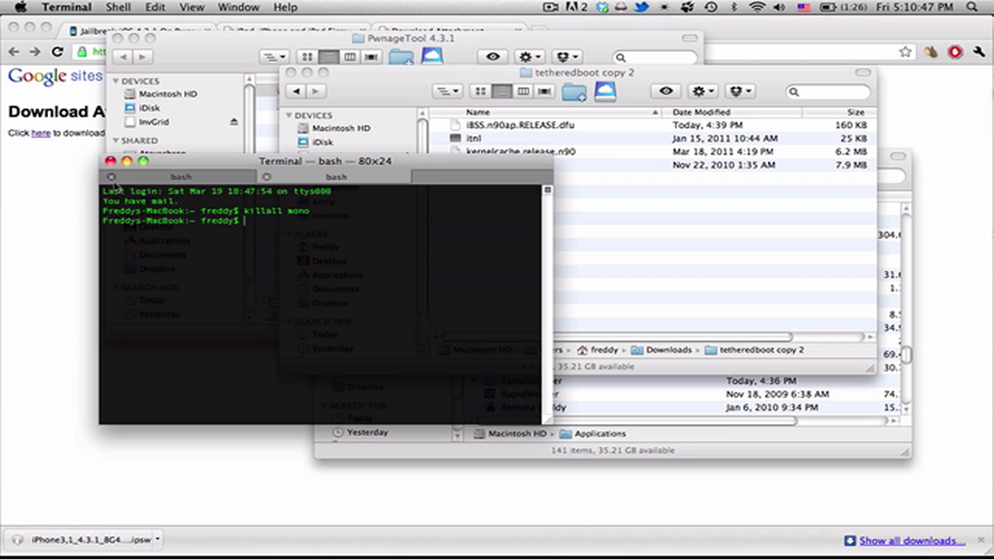
Close the extra Mineedit Terminal session and bring the tetheredboot copy 2 folder alongside Terminal.
{"action": "left_click", "coordinate": [111, 178]}
{"action": "left_click", "coordinate": [111, 177]}
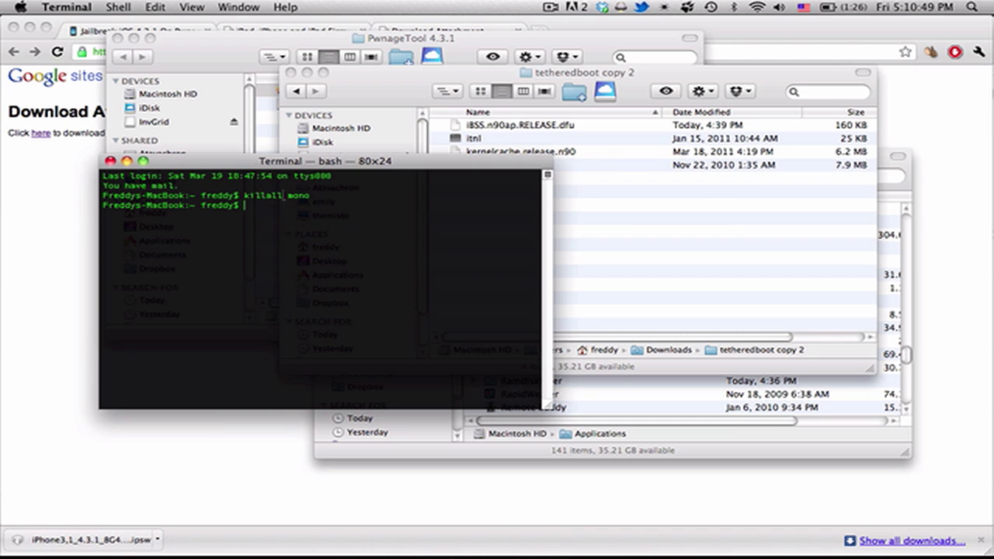
{"action": "left_click", "coordinate": [701, 187]}
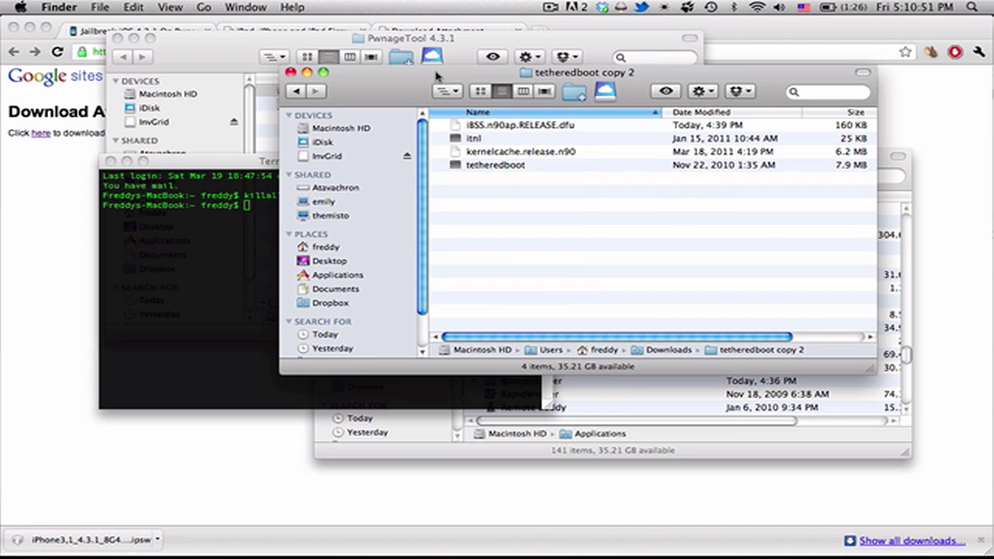
{"action": "left_click_drag", "start_coordinate": [437, 76], "coordinate": [556, 77]}
Build the tetheredboot command with the iBSS.n90ap.RELEASE.dfu and kernelcache.release.n90 paths and run it.
{"action": "left_click_drag", "start_coordinate": [602, 168], "coordinate": [240, 271]}
{"action": "left_click_drag", "start_coordinate": [630, 128], "coordinate": [252, 261]}
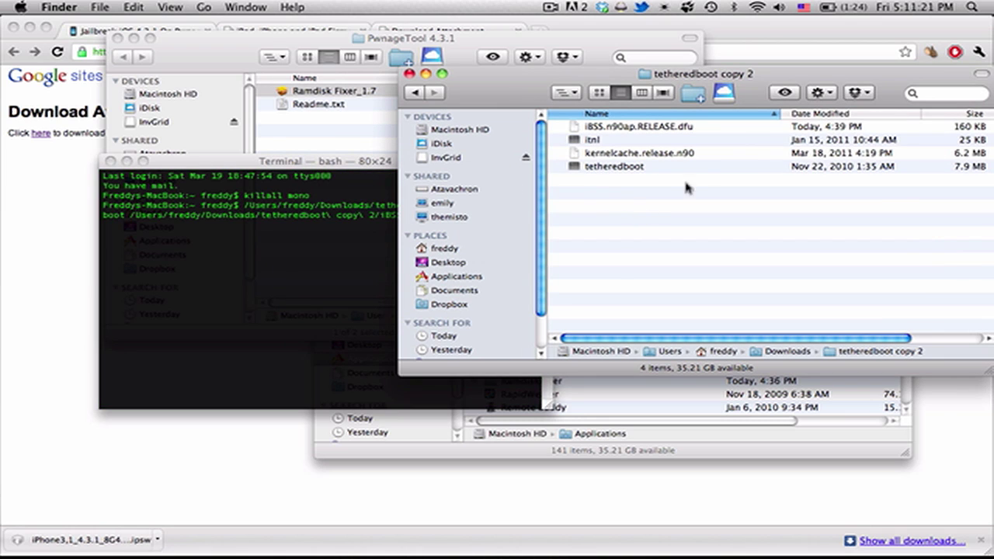
{"action": "left_click_drag", "start_coordinate": [635, 154], "coordinate": [315, 298]}
{"action": "left_click", "coordinate": [314, 296]}
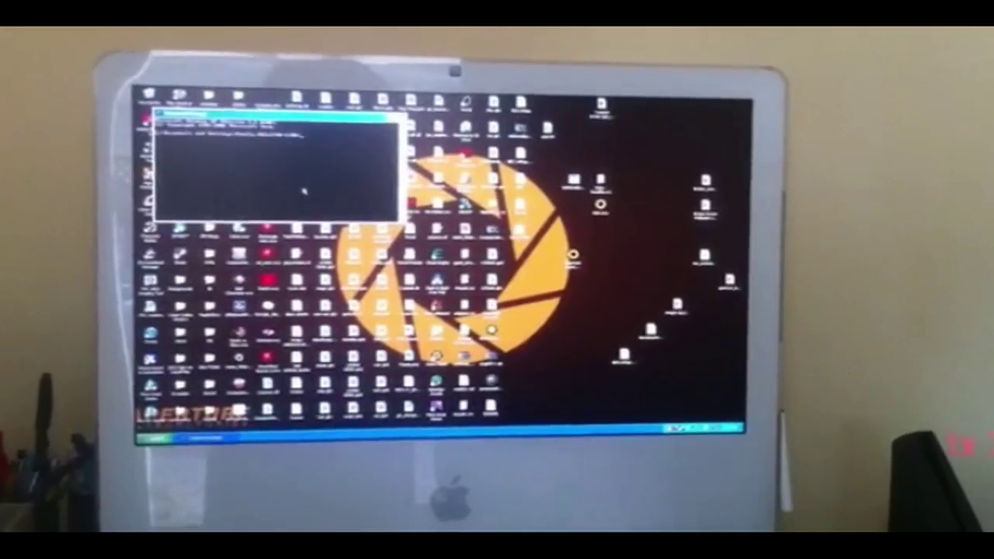
Centre the Command Prompt window holding the tetheredboot.exe command on the desktop.
{"action": "left_click_drag", "start_coordinate": [333, 119], "coordinate": [460, 196]}
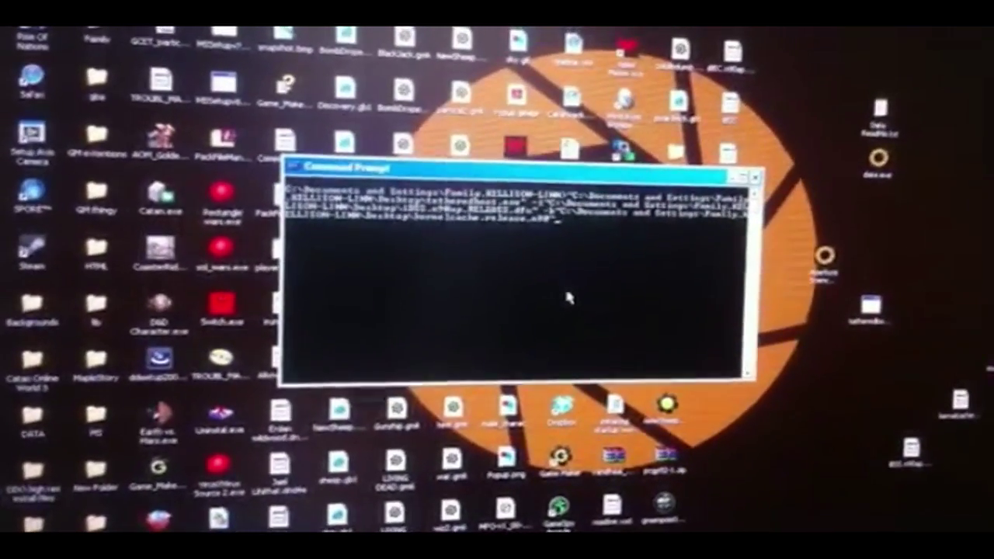
Run the tetheredboot.exe command so it waits for the iPhone in DFU mode.
{"action": "key", "text": "Return"}
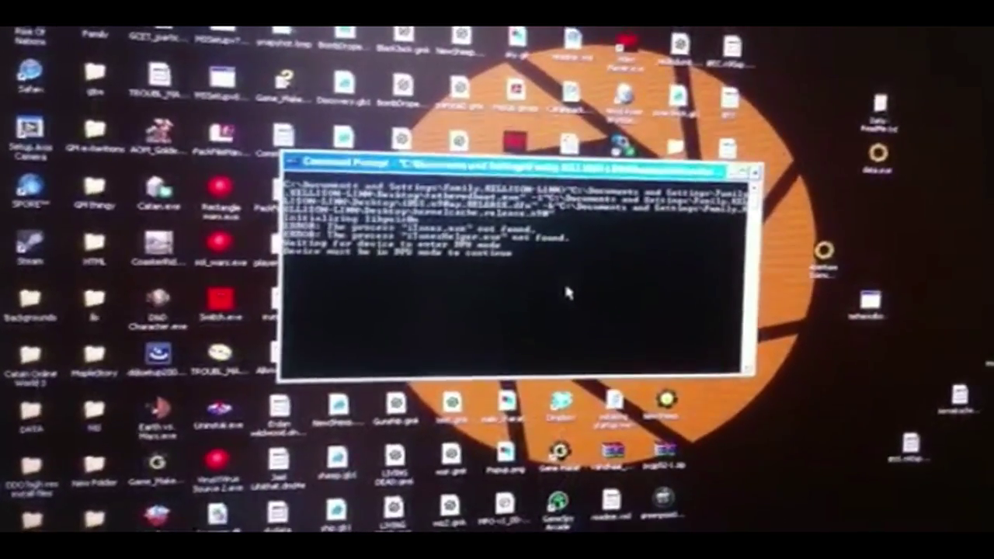